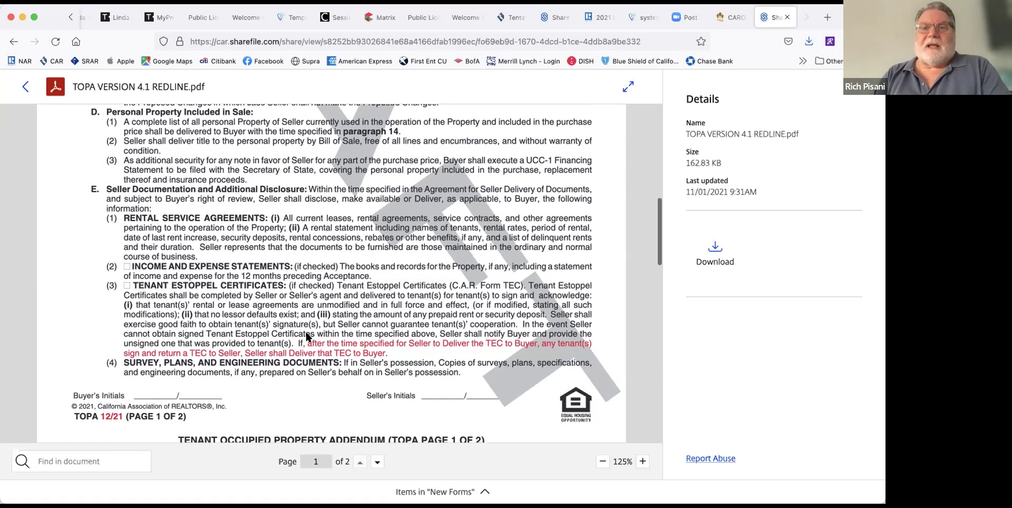
Step: Read the TOPA redline from the seller documentation section through the page 2 signature lines, and return to the form's heading
scroll(307, 335, "down", 1)
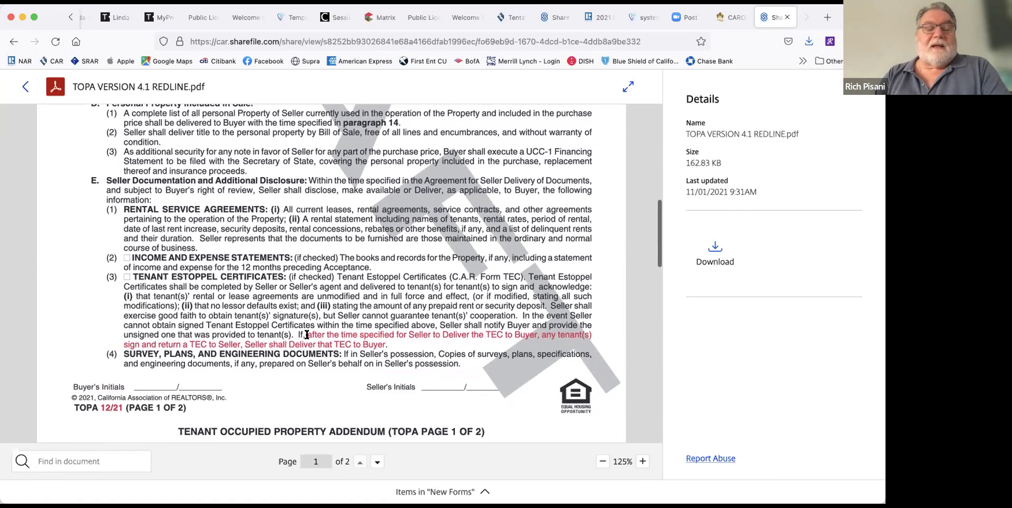
scroll(307, 335, "down", 4)
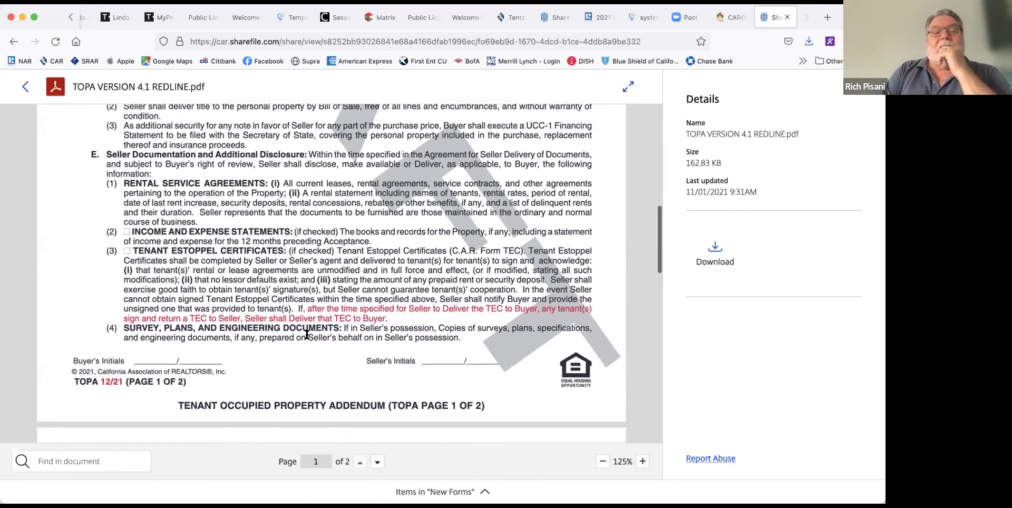
scroll(307, 336, "up", 1)
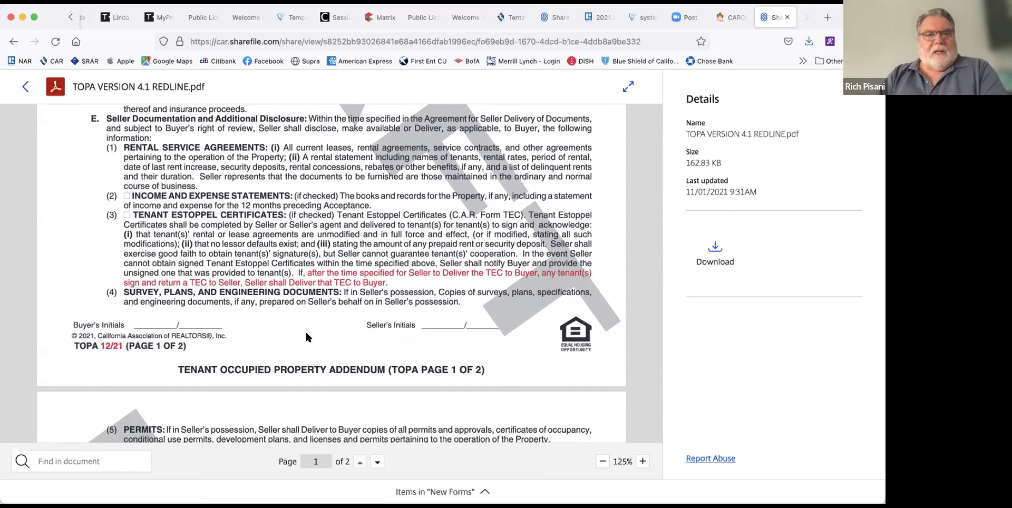
scroll(306, 336, "down", 5)
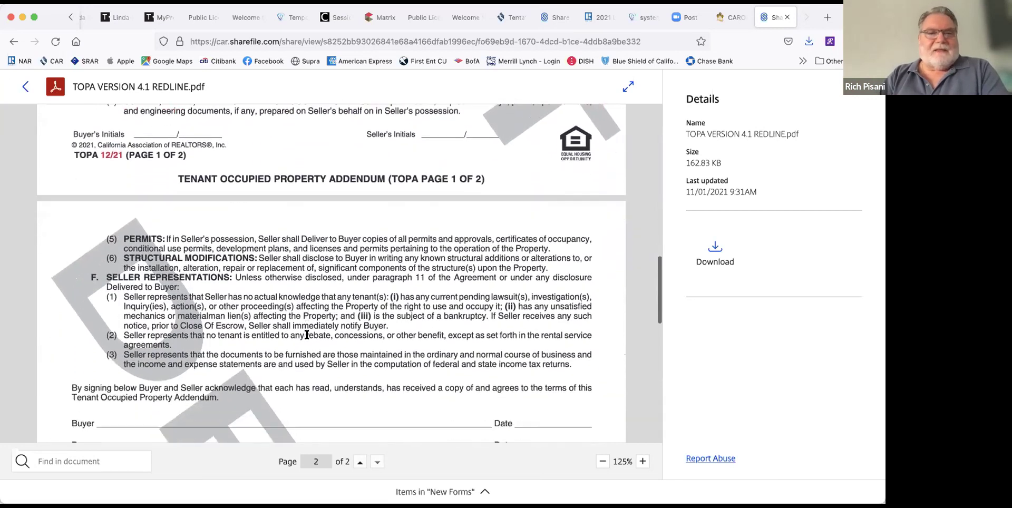
scroll(307, 336, "down", 6)
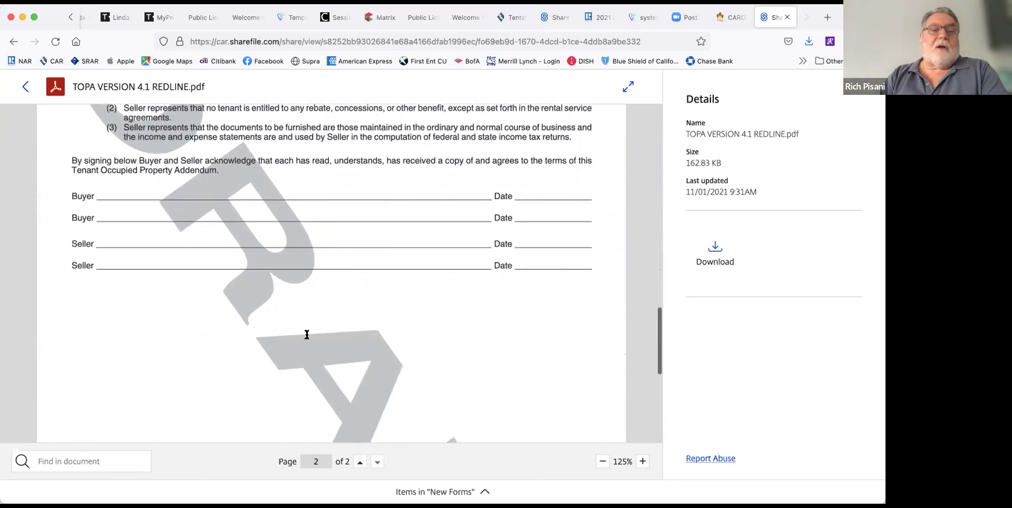
scroll(306, 335, "down", 3)
scroll(307, 334, "up", 10)
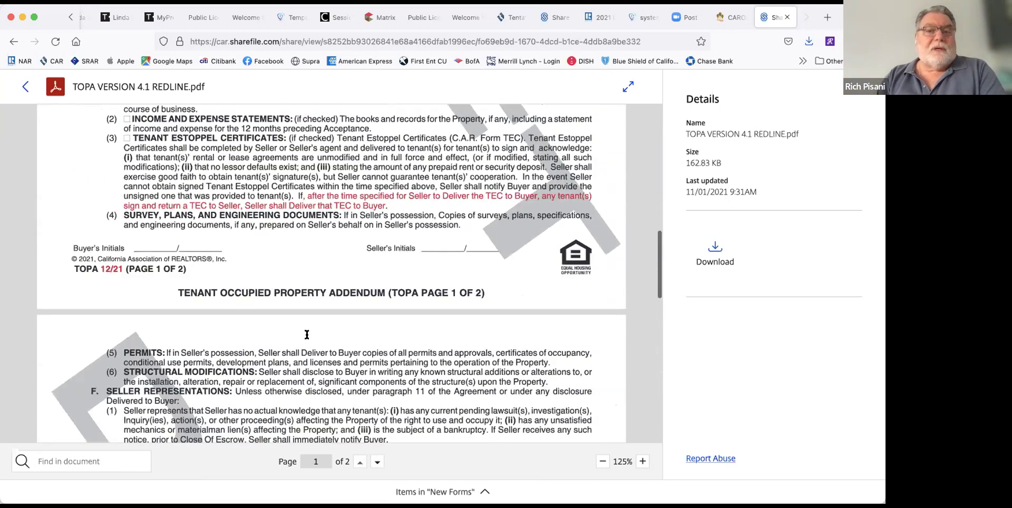
scroll(307, 335, "up", 15)
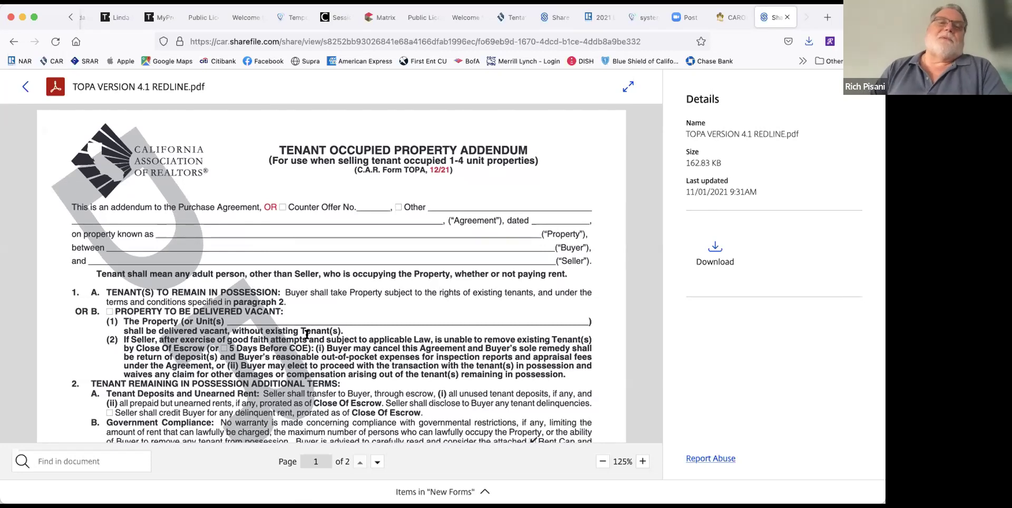
Step: Close the TOPA draft, return to the December 2021 Forms Release page, and open the Revised Forms (Minor) folder
left_click(24, 88)
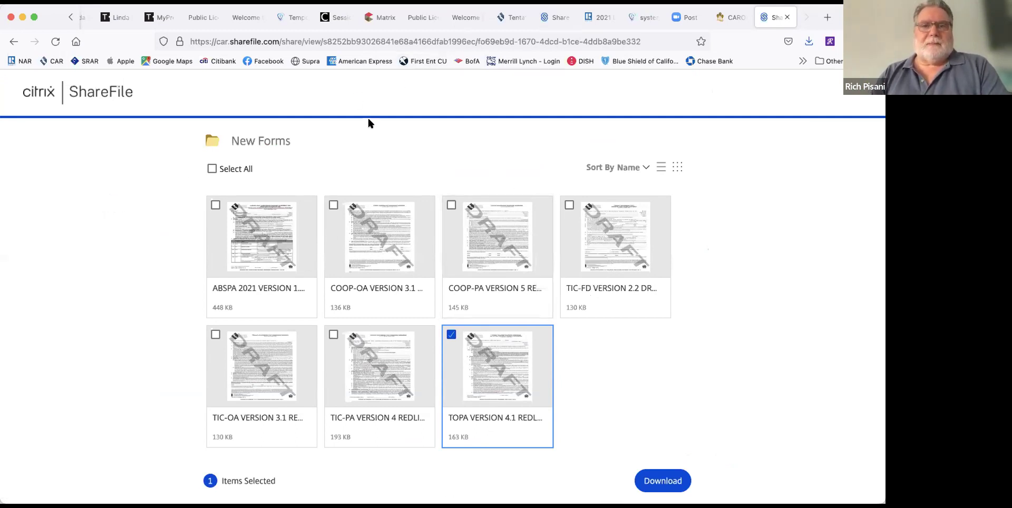
left_click(14, 42)
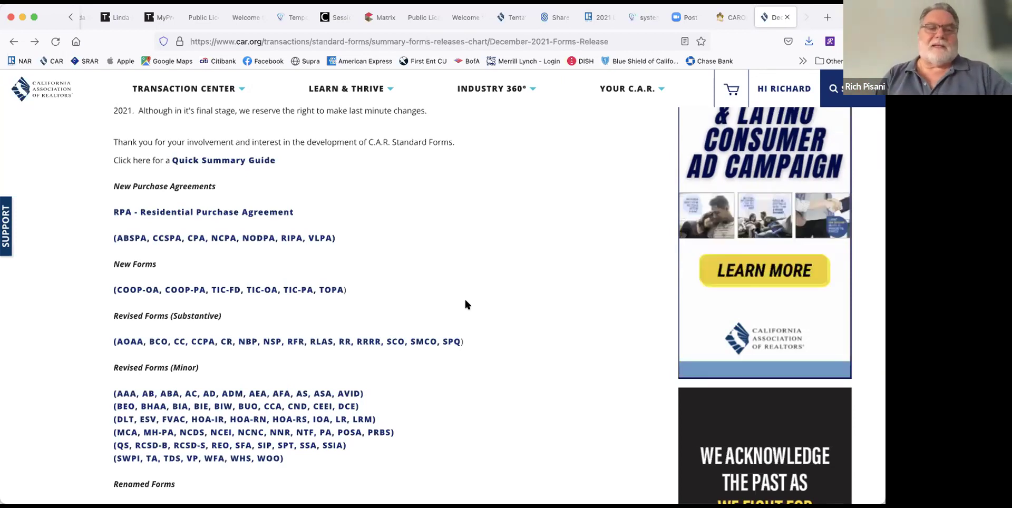
scroll(466, 304, "down", 4)
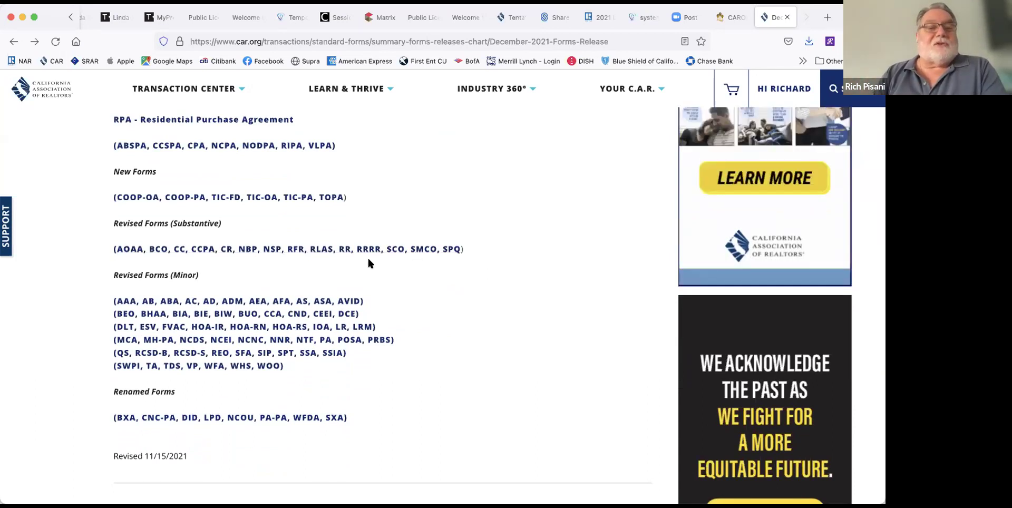
left_click(232, 302)
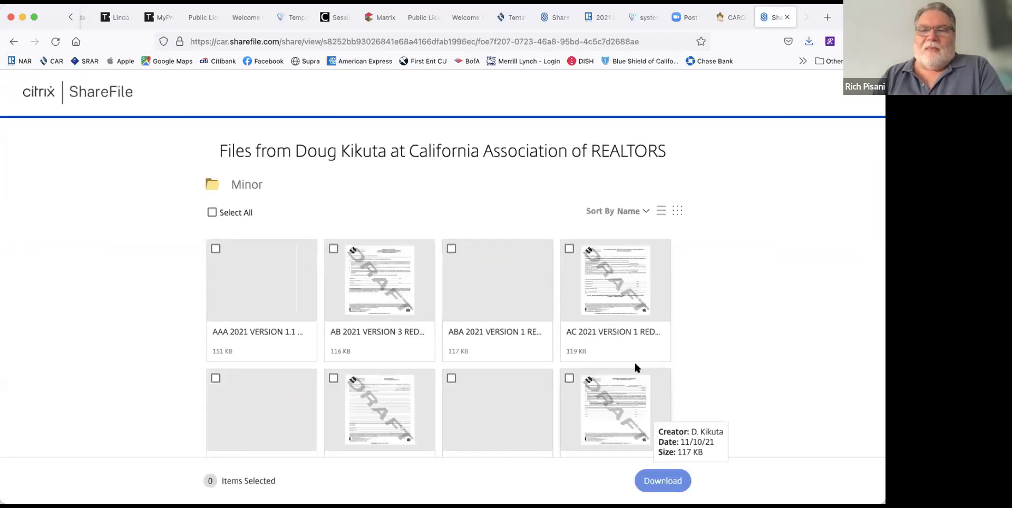
Step: Open the ADM 2021 VERSION 3 redline, review the addendum from its heading to the signature block, and close it
scroll(631, 360, "down", 3)
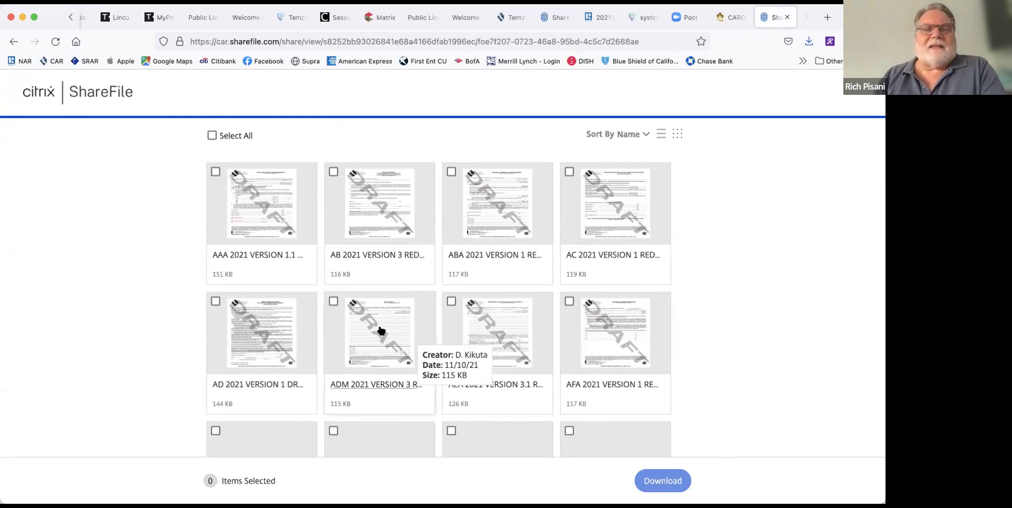
left_click(381, 331)
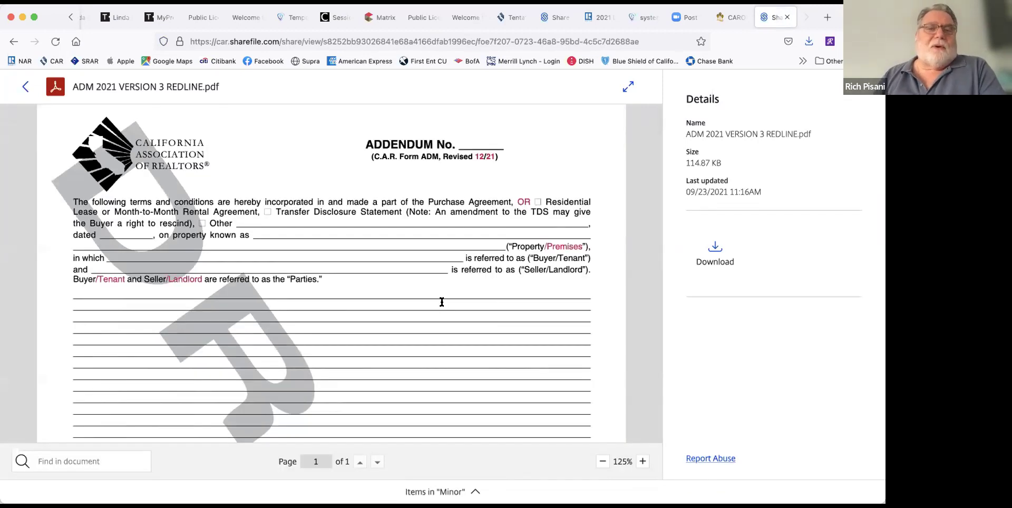
scroll(442, 302, "down", 5)
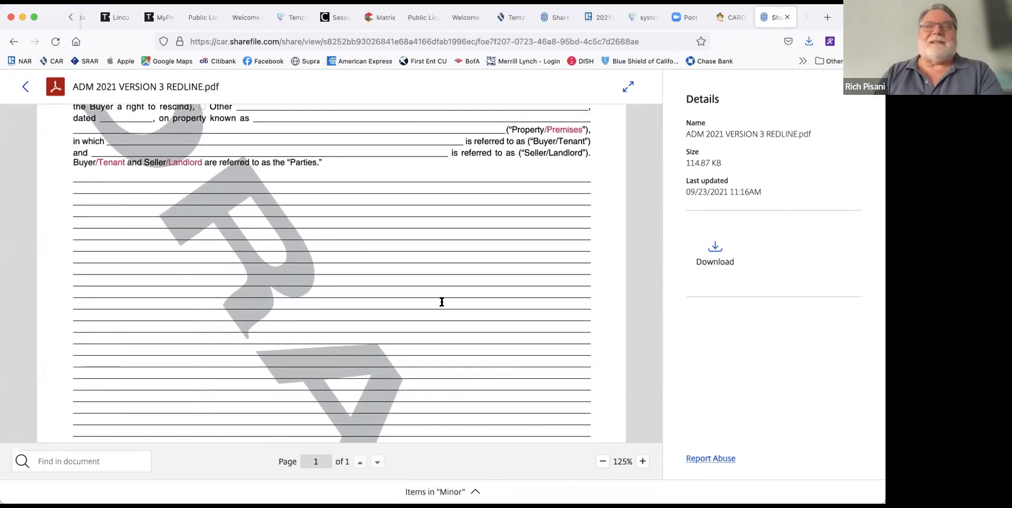
scroll(442, 302, "down", 10)
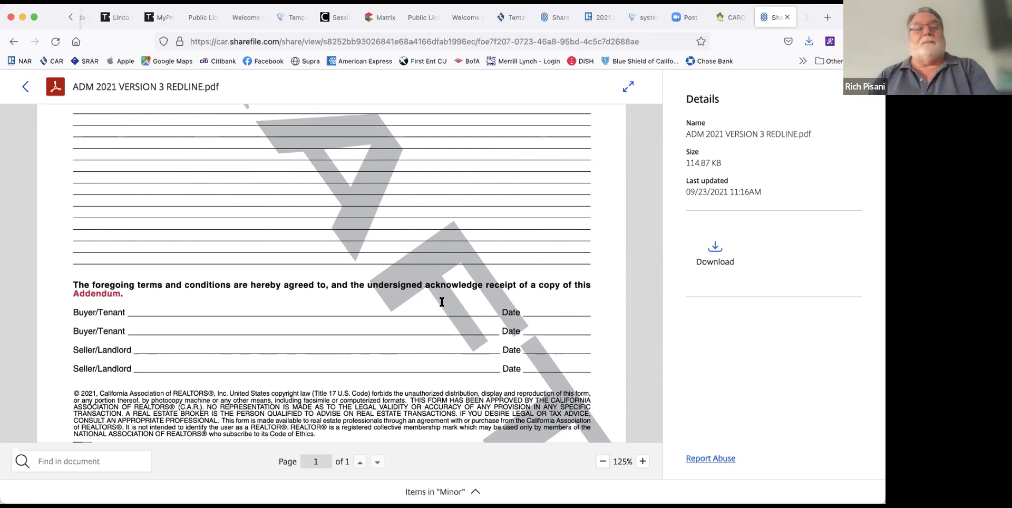
scroll(442, 302, "up", 10)
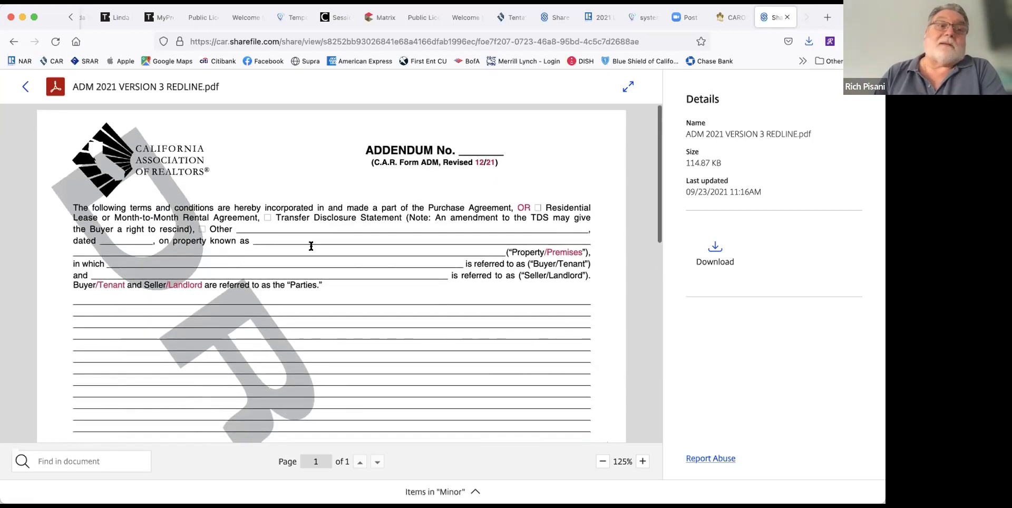
left_click(25, 86)
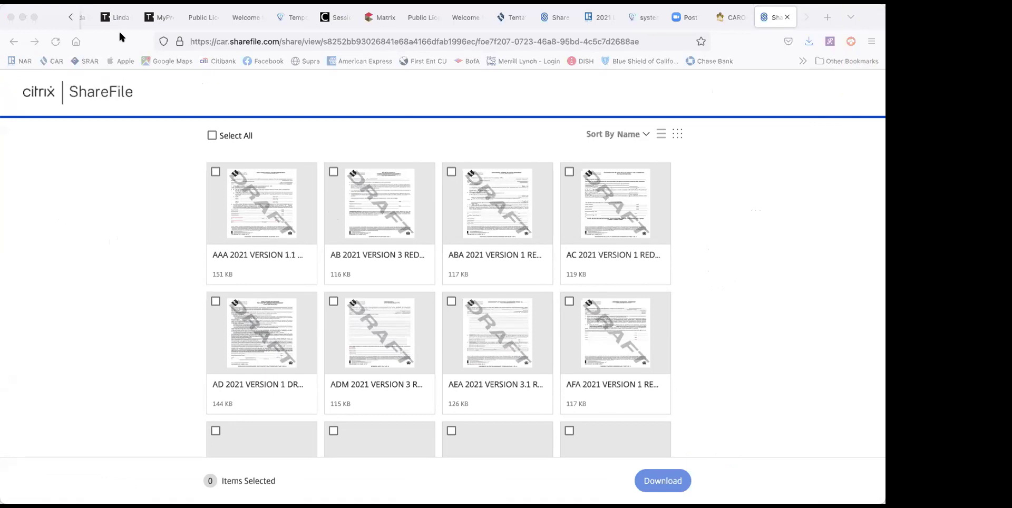
Step: Look through the draft redline forms in the Minor folder, from the AAA form to the HOA and IOA forms
left_click(774, 121)
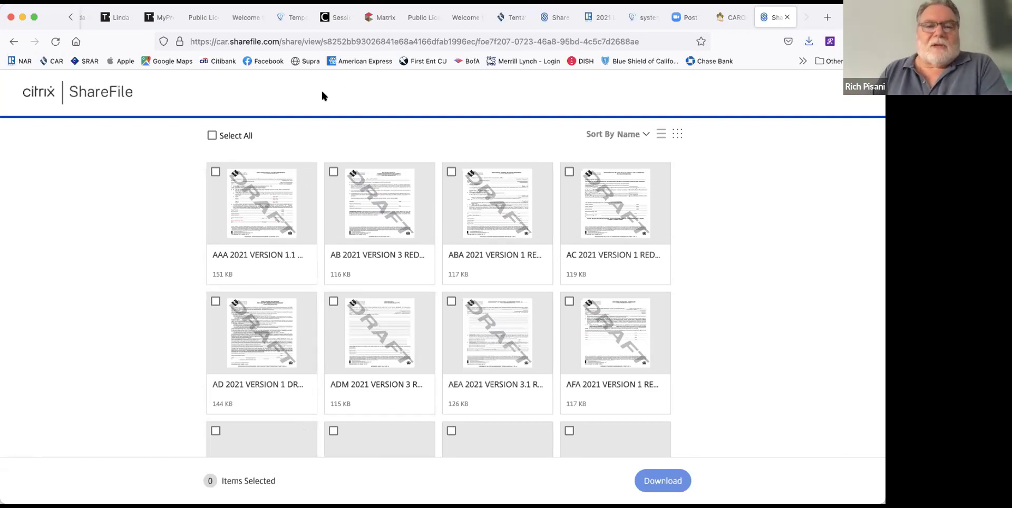
scroll(324, 330, "down", 3)
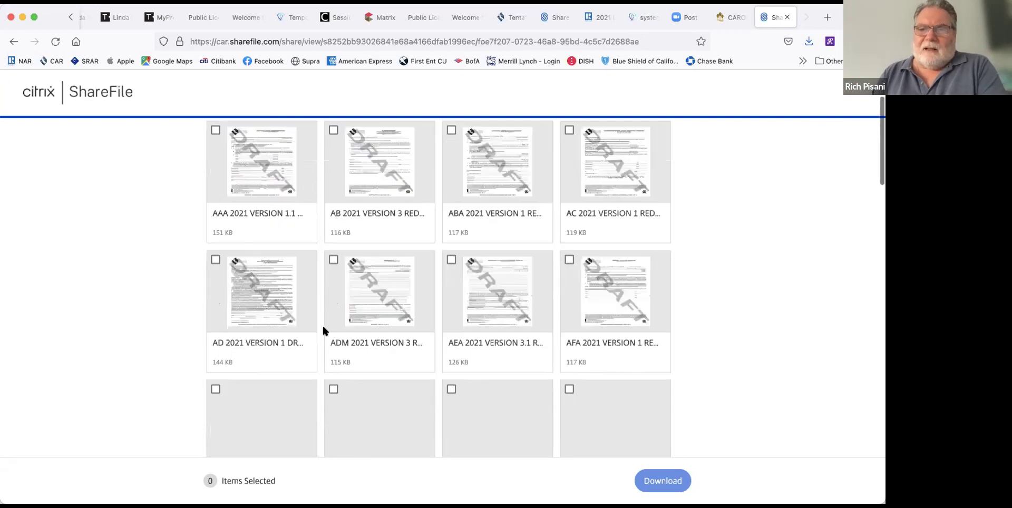
scroll(323, 327, "down", 1)
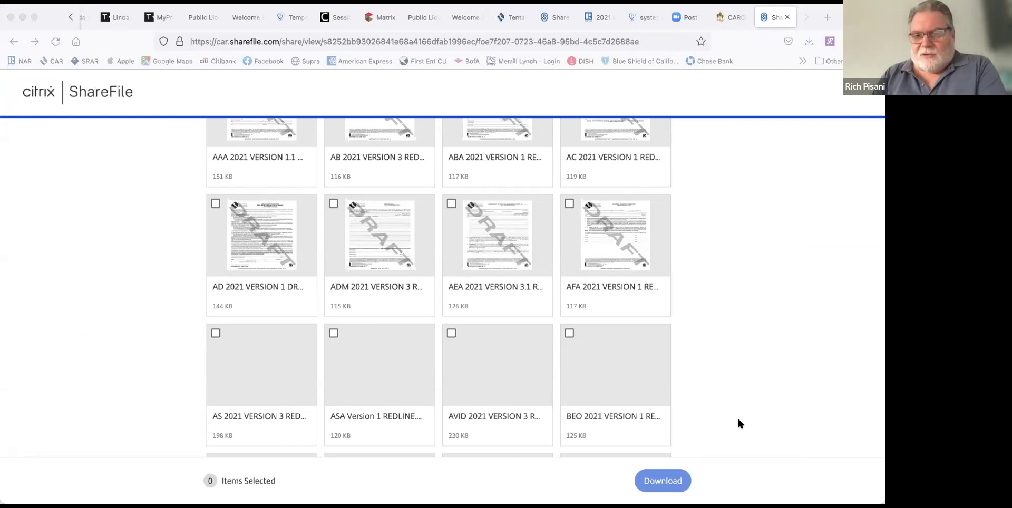
mouse_move(577, 381)
scroll(579, 381, "down", 5)
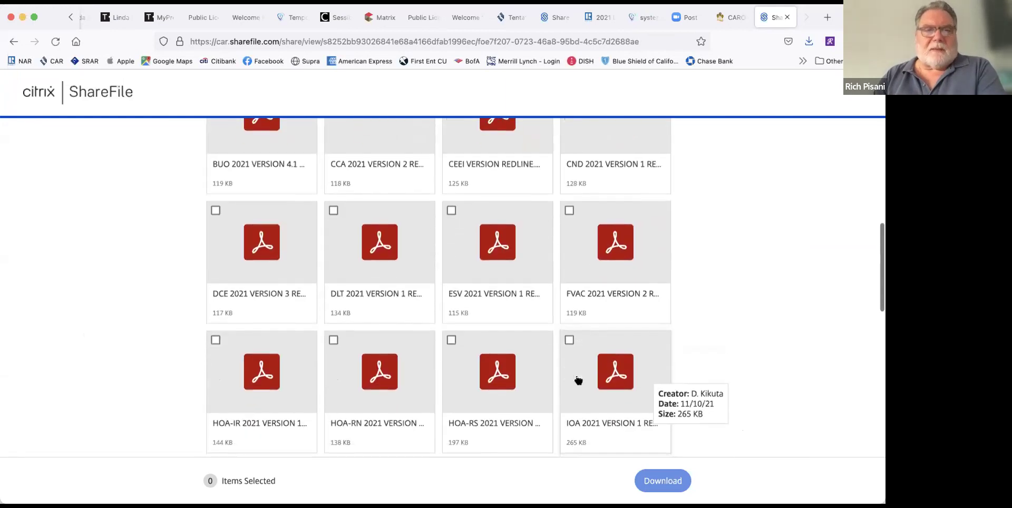
scroll(579, 381, "up", 2)
scroll(578, 380, "up", 3)
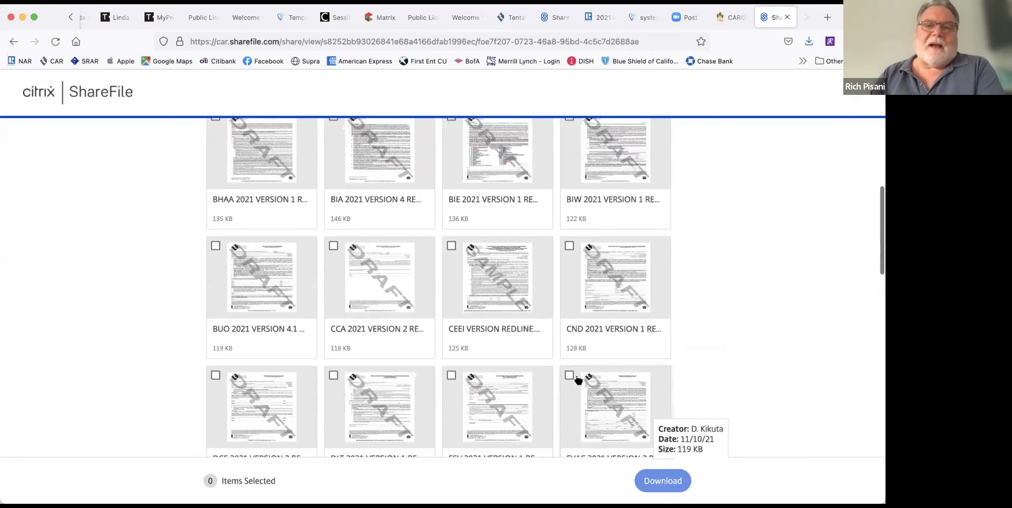
scroll(579, 381, "down", 3)
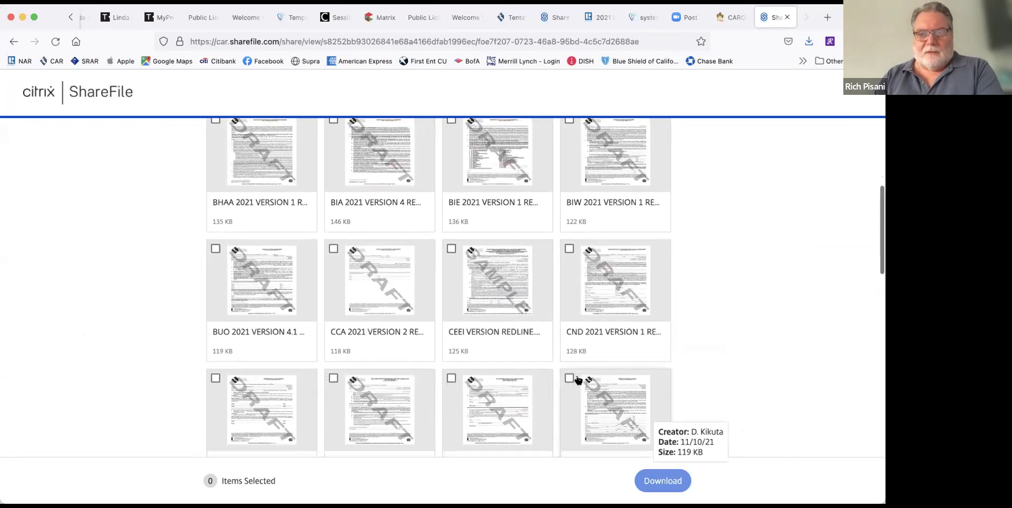
scroll(579, 380, "up", 3)
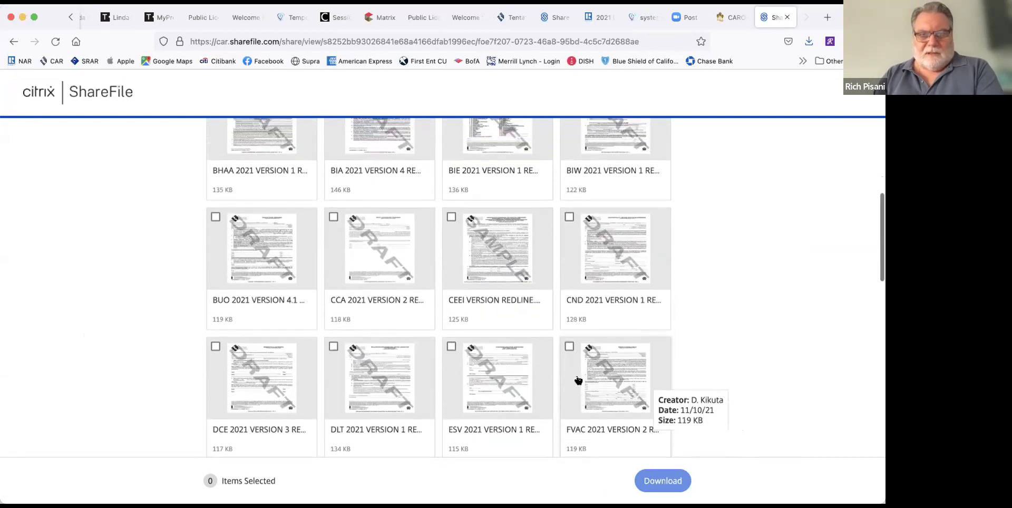
scroll(578, 381, "up", 3)
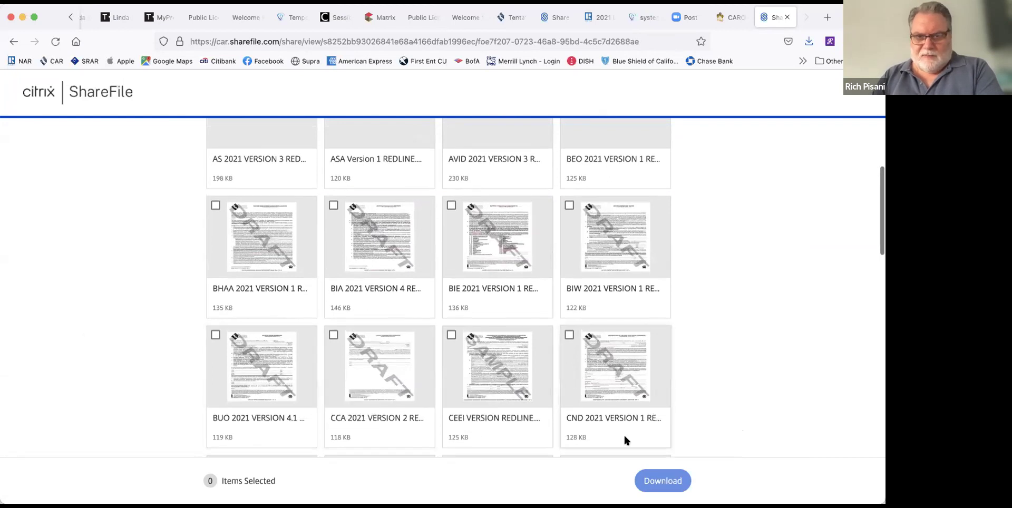
scroll(679, 371, "down", 2)
scroll(680, 372, "down", 5)
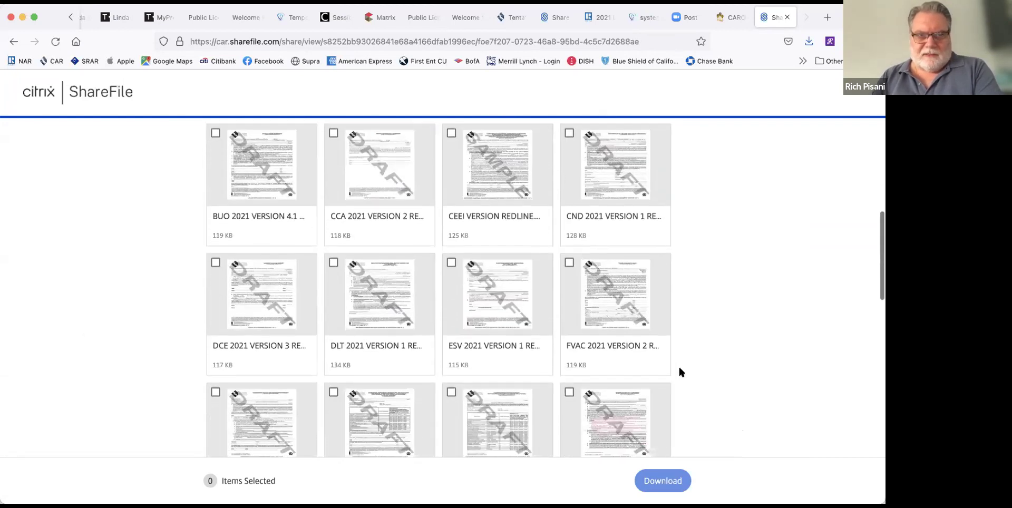
scroll(680, 372, "down", 2)
scroll(680, 372, "down", 3)
scroll(680, 371, "up", 8)
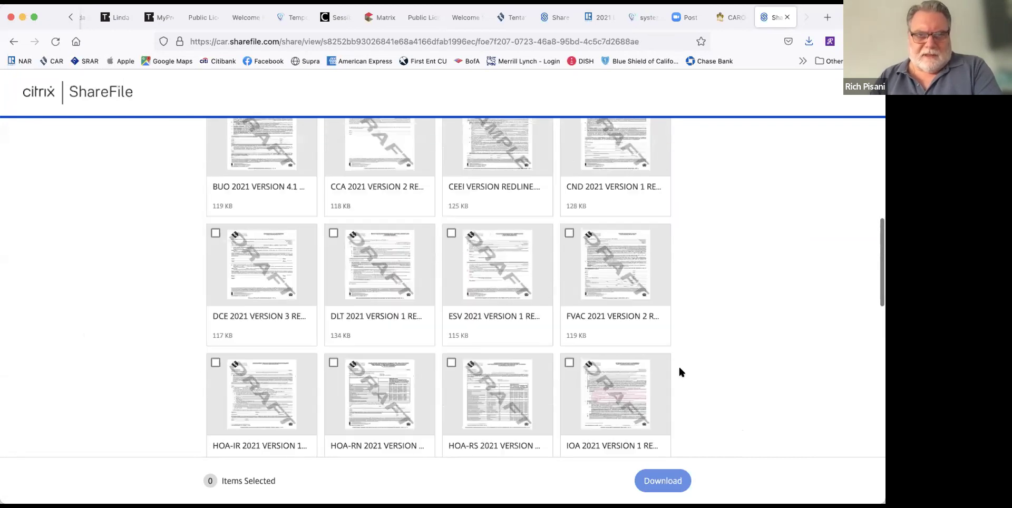
scroll(679, 371, "up", 3)
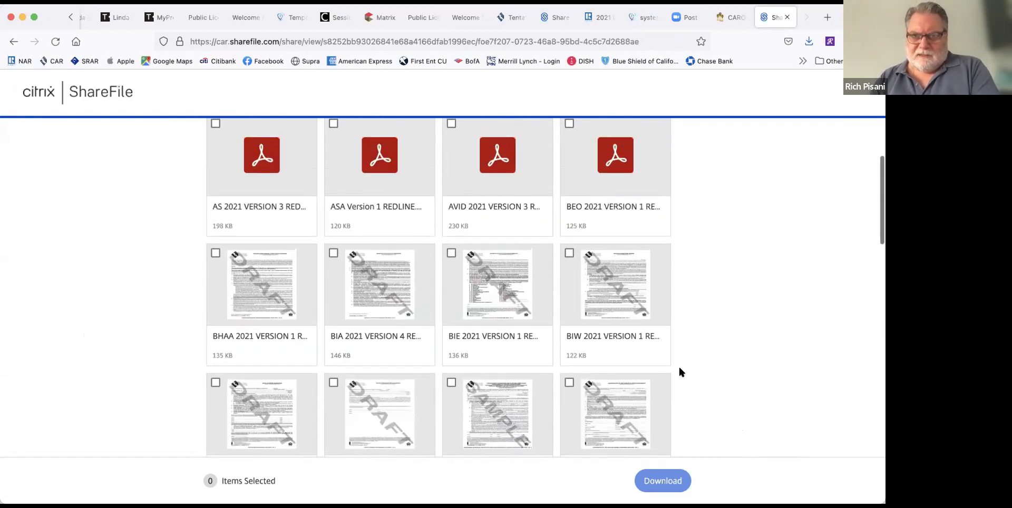
scroll(679, 369, "up", 3)
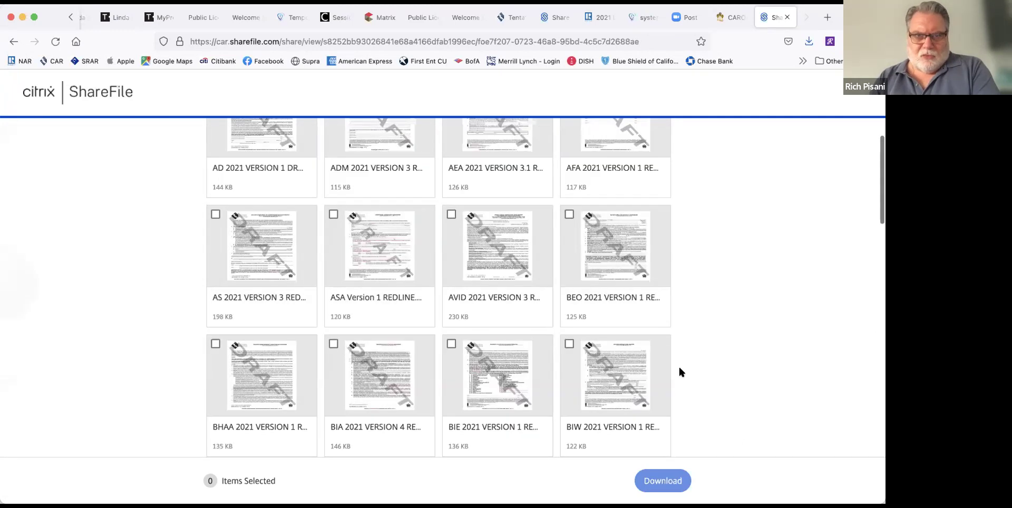
scroll(680, 368, "down", 2)
scroll(679, 372, "down", 5)
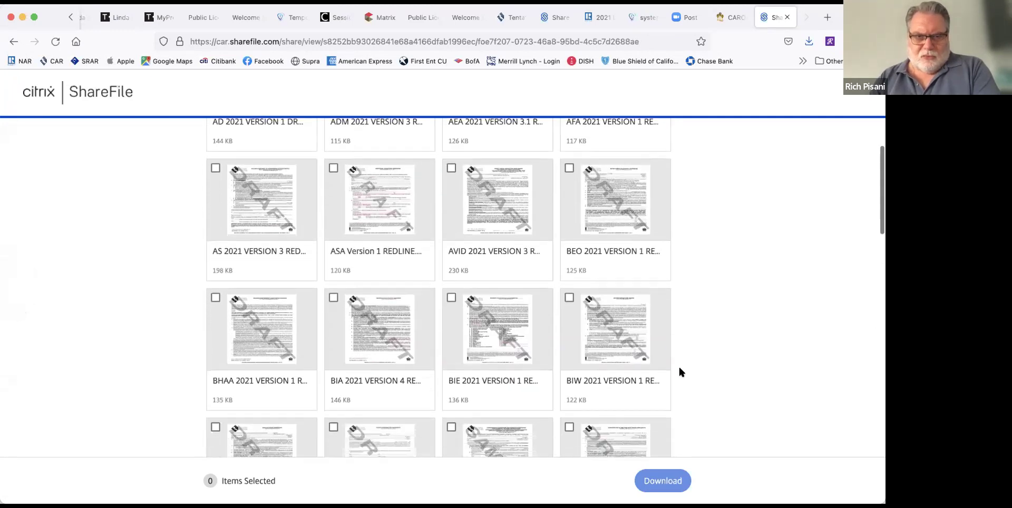
scroll(456, 307, "up", 2)
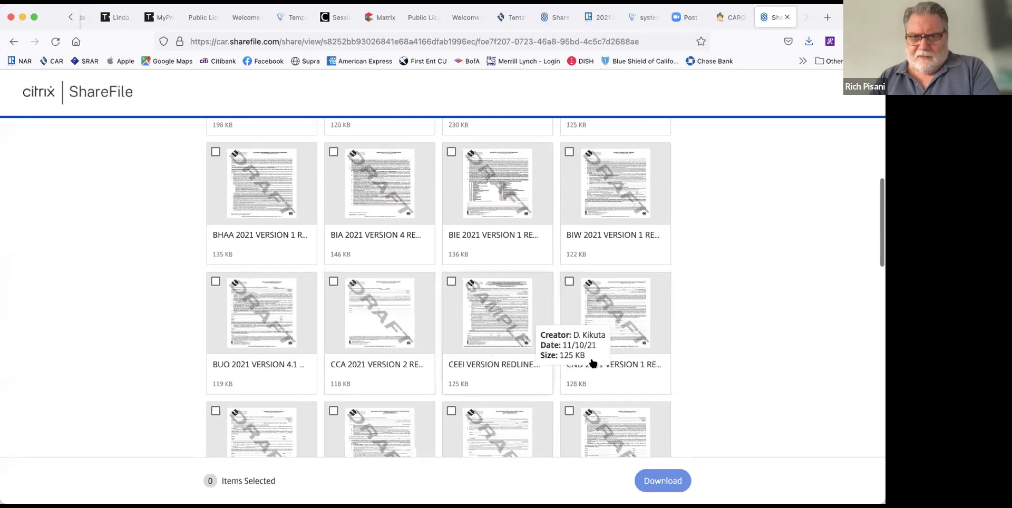
scroll(621, 311, "down", 1)
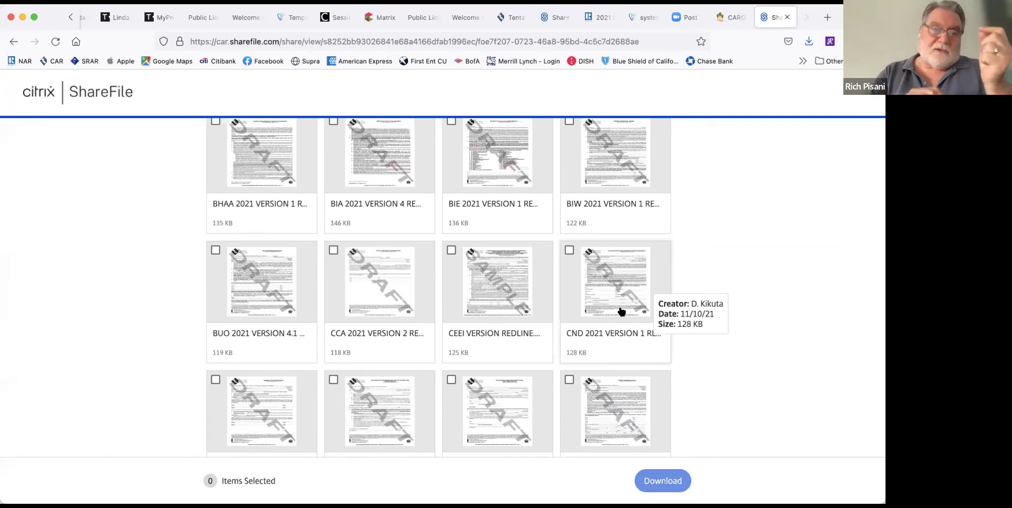
scroll(605, 290, "down", 5)
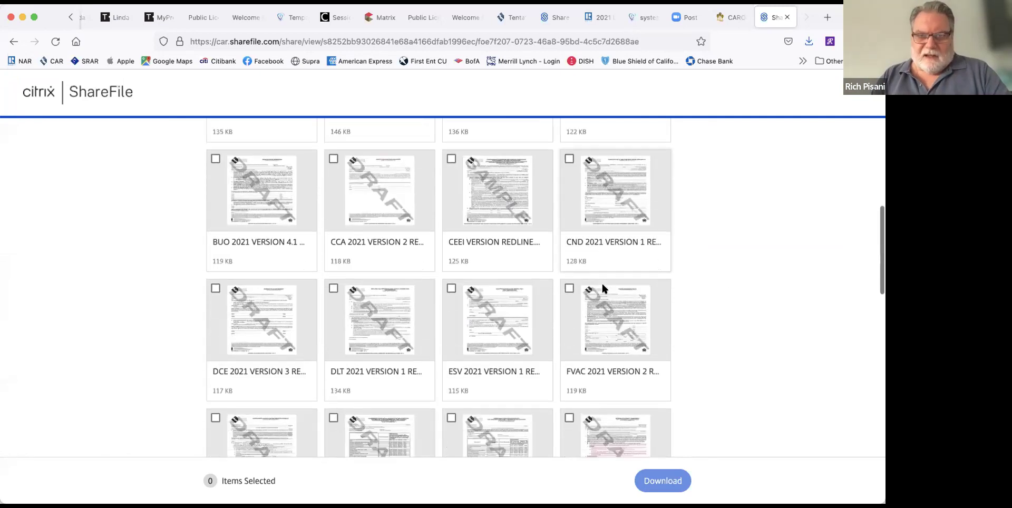
scroll(605, 290, "down", 4)
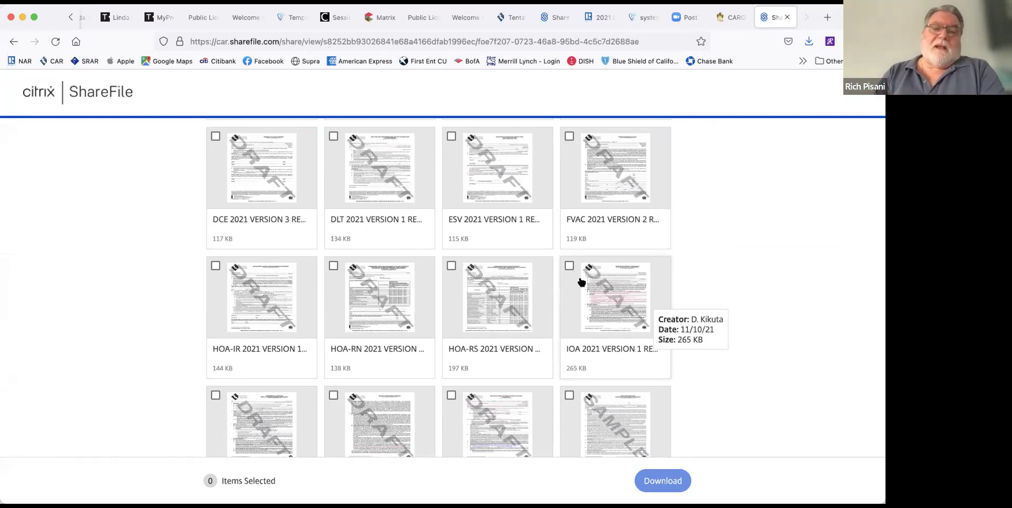
scroll(570, 296, "up", 2)
scroll(570, 295, "up", 3)
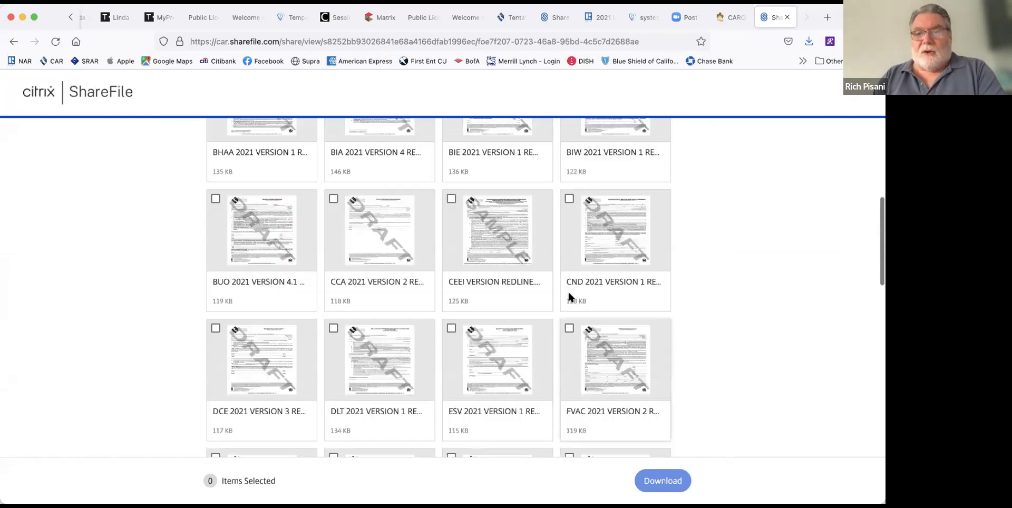
Step: Look through the rest of the Minor folder to the WOO form, and return to the row with the LR form
scroll(570, 298, "down", 2)
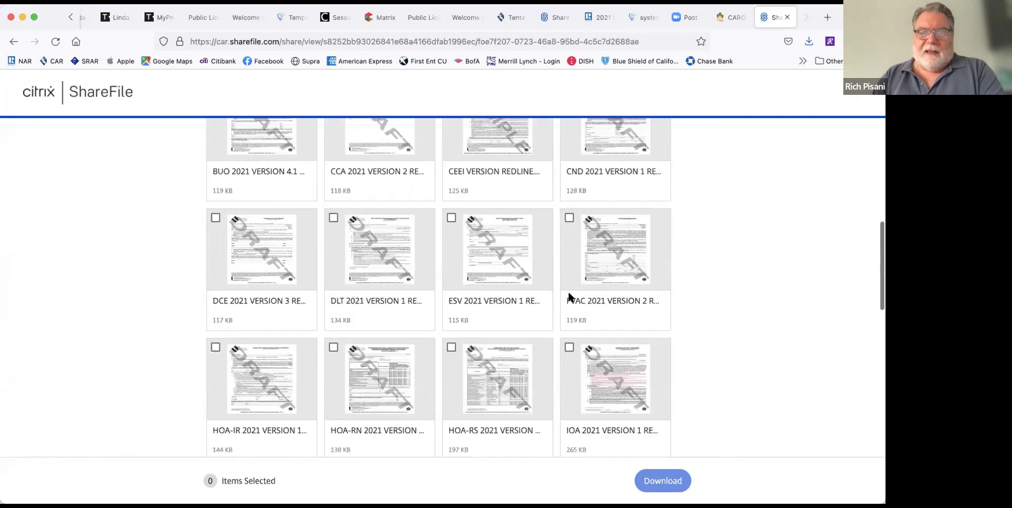
scroll(570, 299, "up", 4)
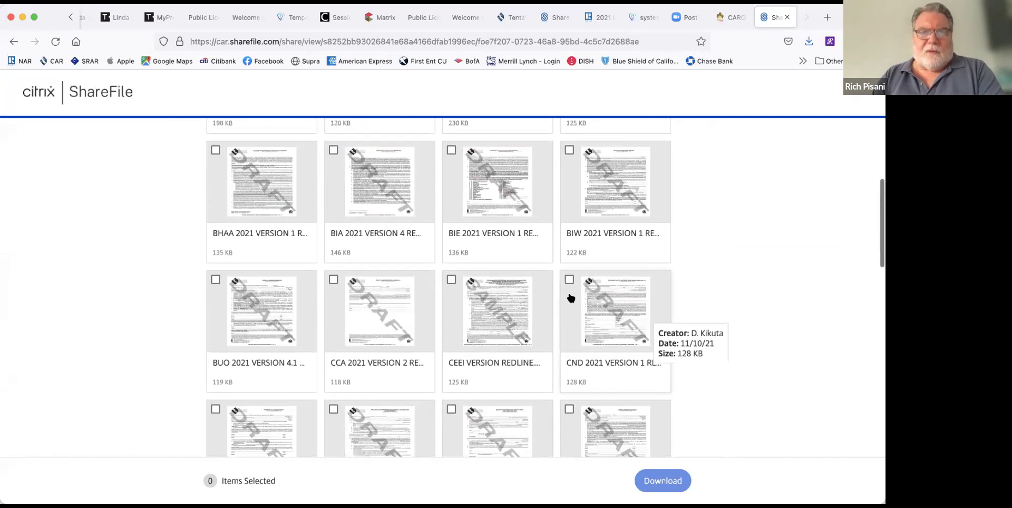
scroll(570, 295, "up", 3)
scroll(568, 290, "down", 10)
scroll(569, 297, "down", 5)
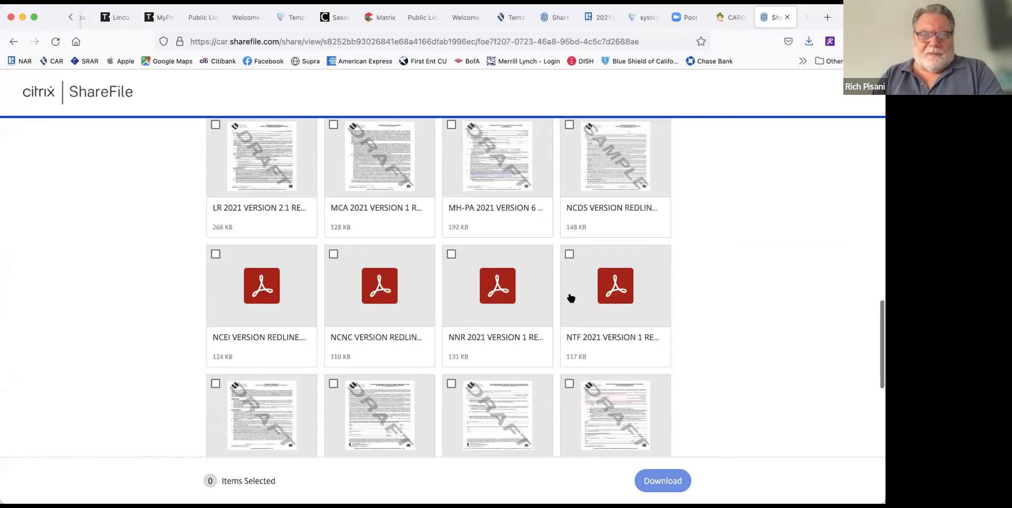
scroll(571, 299, "down", 5)
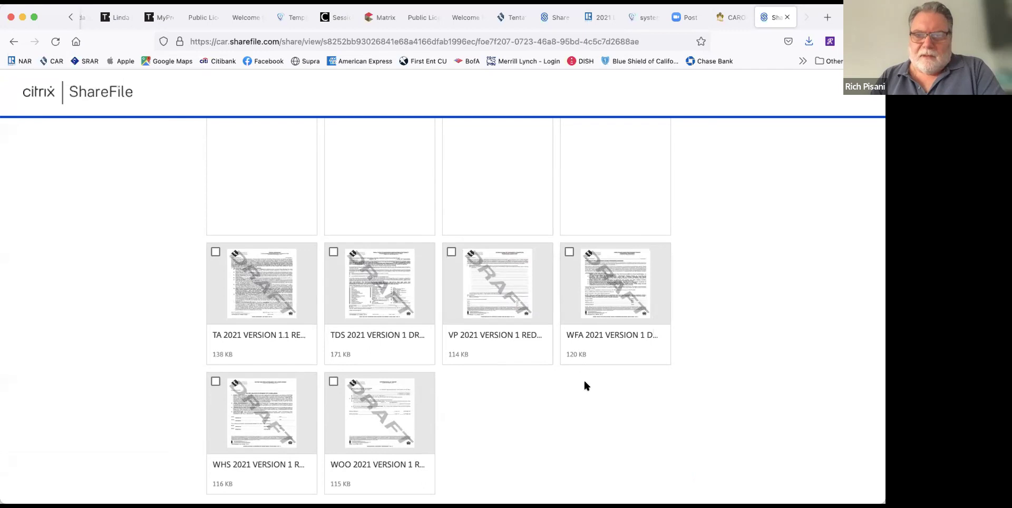
scroll(480, 344, "up", 3)
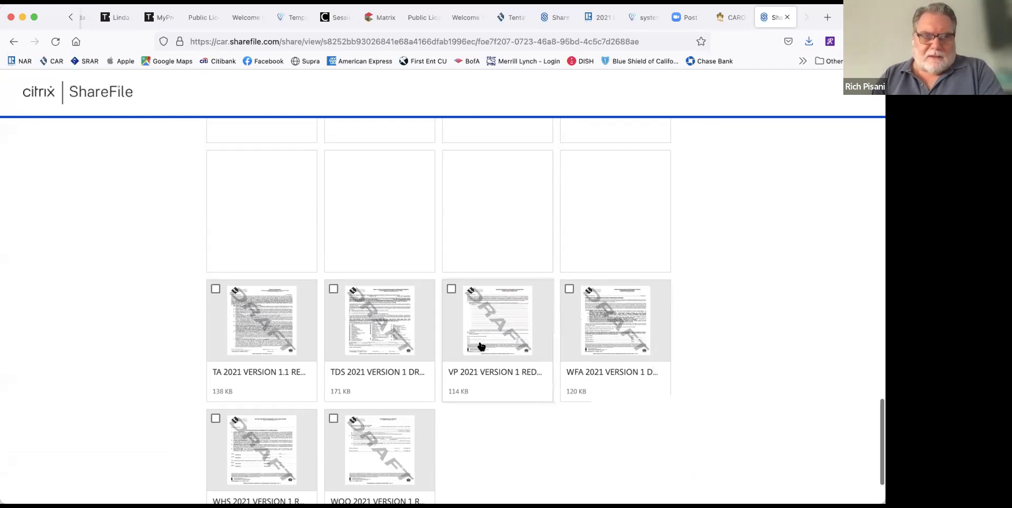
scroll(478, 346, "up", 5)
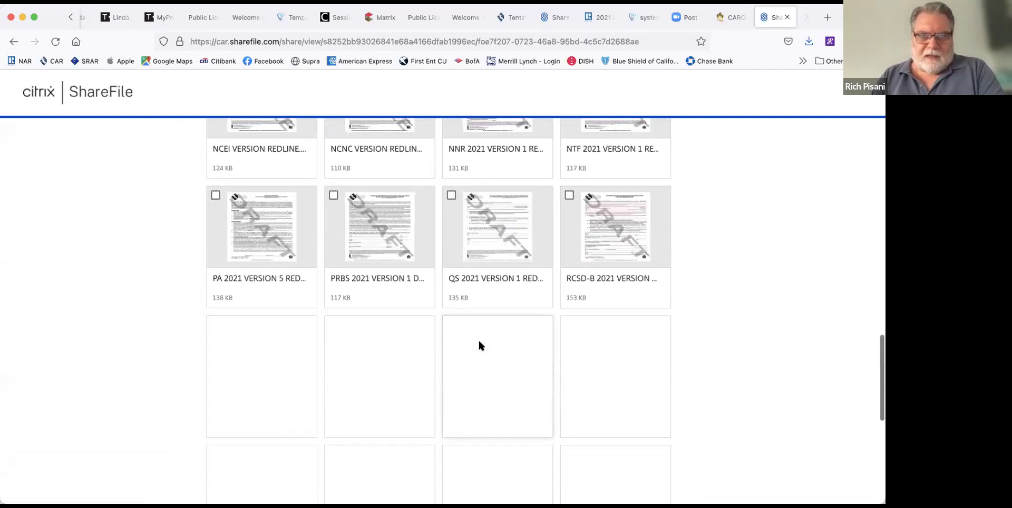
scroll(542, 228, "up", 2)
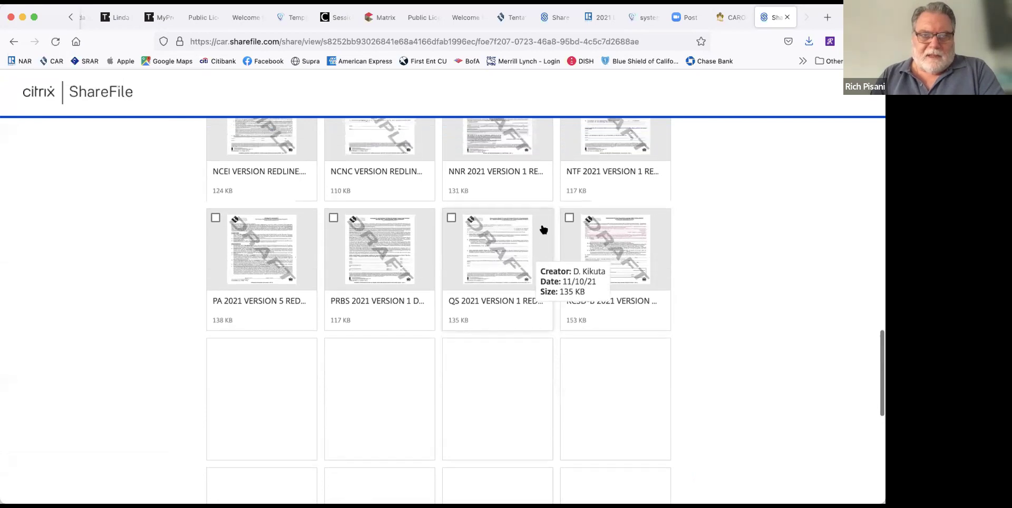
scroll(543, 229, "up", 4)
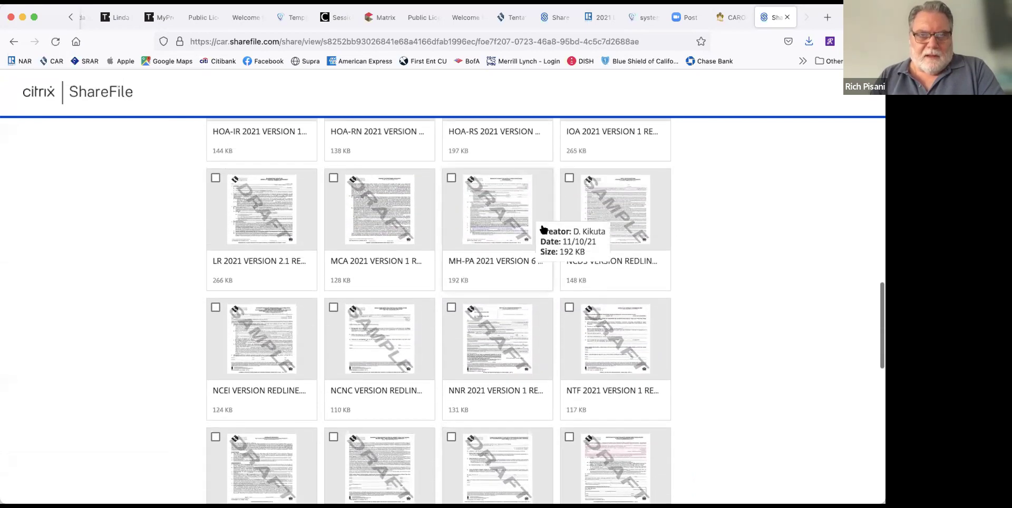
scroll(543, 229, "up", 1)
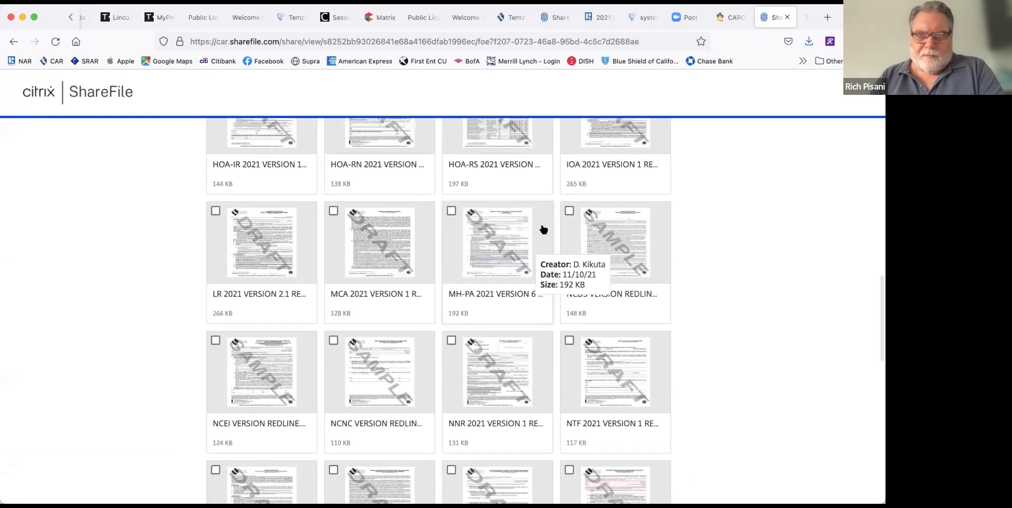
Step: Open the LR 2021 VERSION 2.1 redline and review it from the first page to the Representation section 34 on page 5
left_click(248, 233)
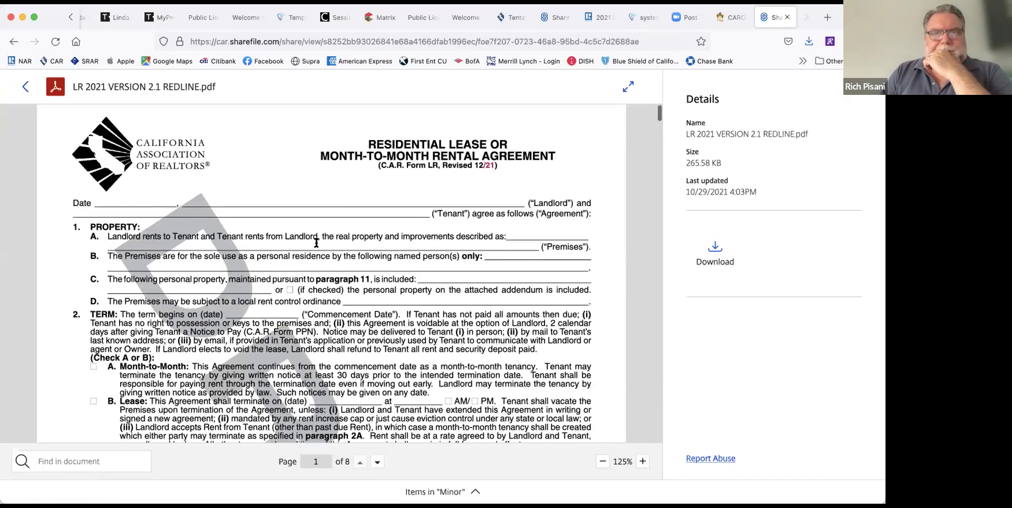
scroll(317, 243, "down", 12)
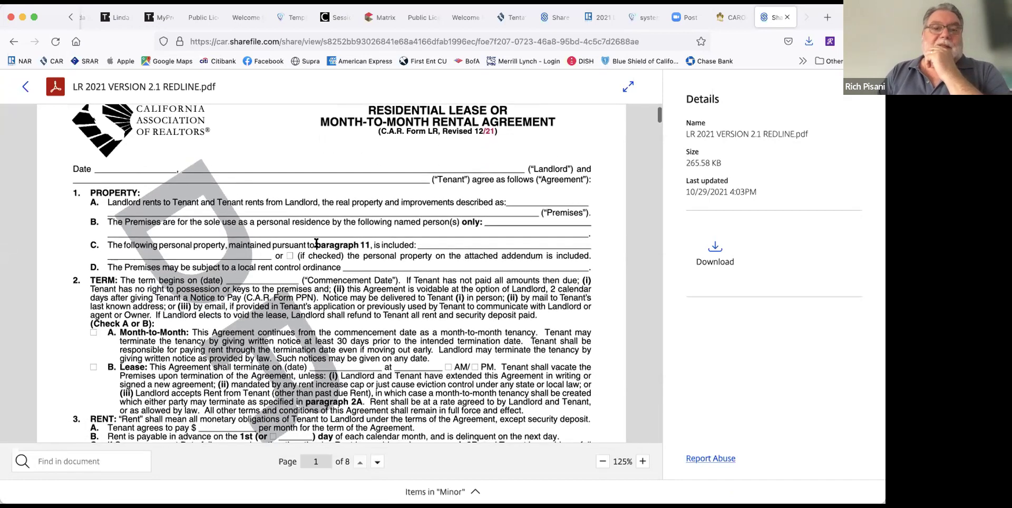
scroll(316, 246, "down", 12)
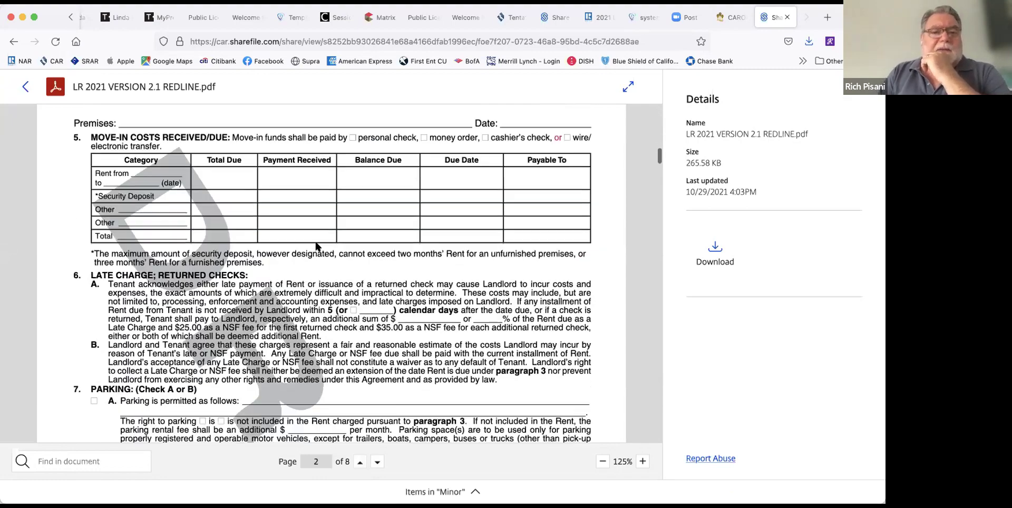
scroll(316, 244, "down", 12)
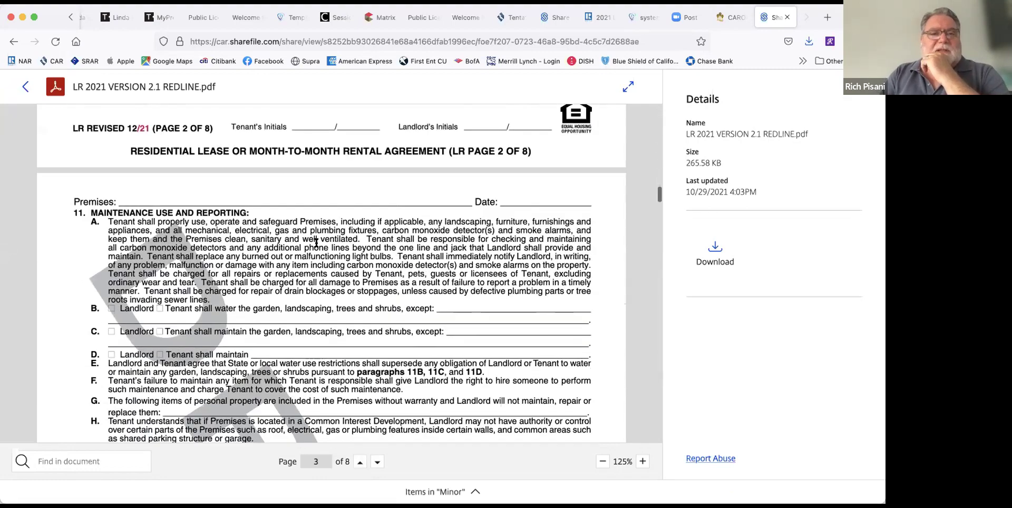
scroll(316, 243, "down", 15)
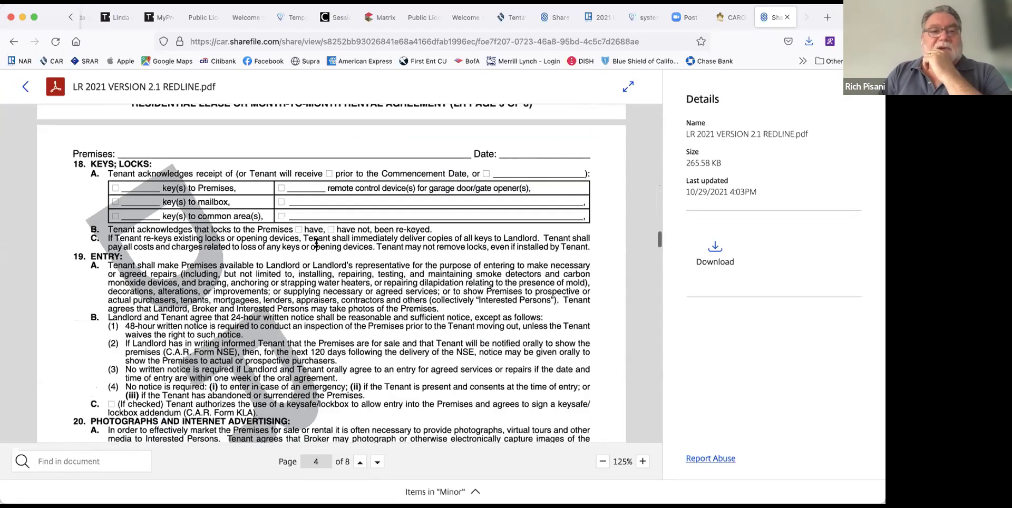
scroll(316, 243, "down", 6)
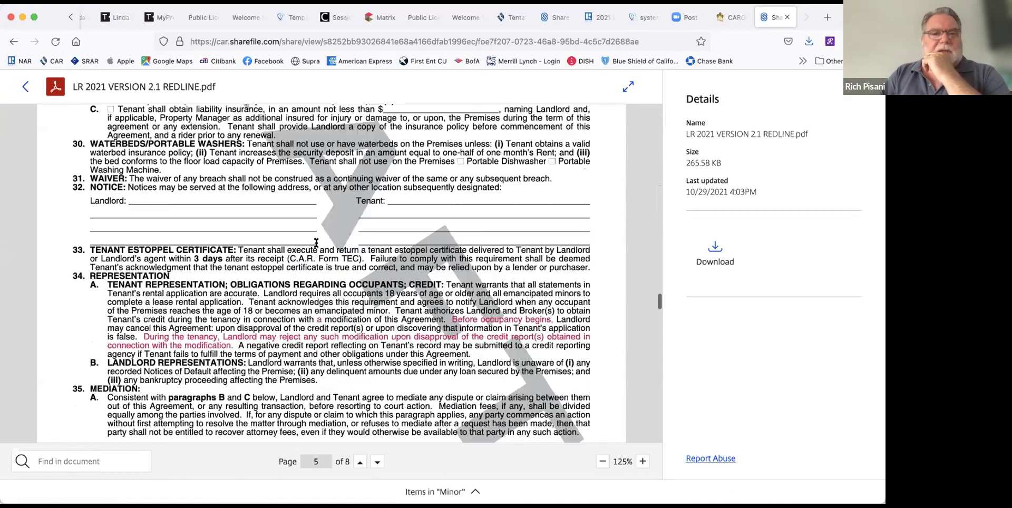
scroll(316, 243, "up", 2)
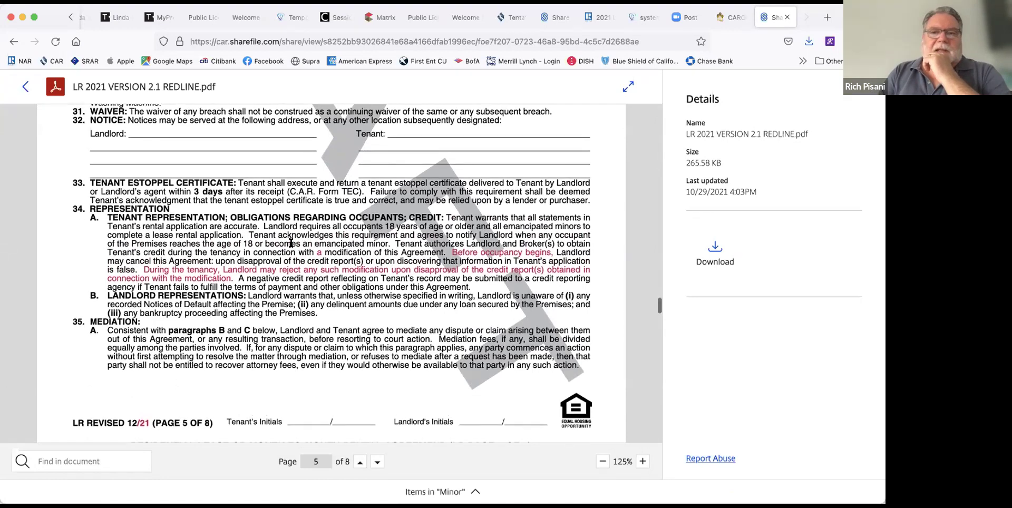
Step: Read the redlined Statutory Disclosures in section 38 on page 6, from Mold and Dampness to Other Material Facts
scroll(336, 296, "down", 5)
scroll(335, 295, "down", 12)
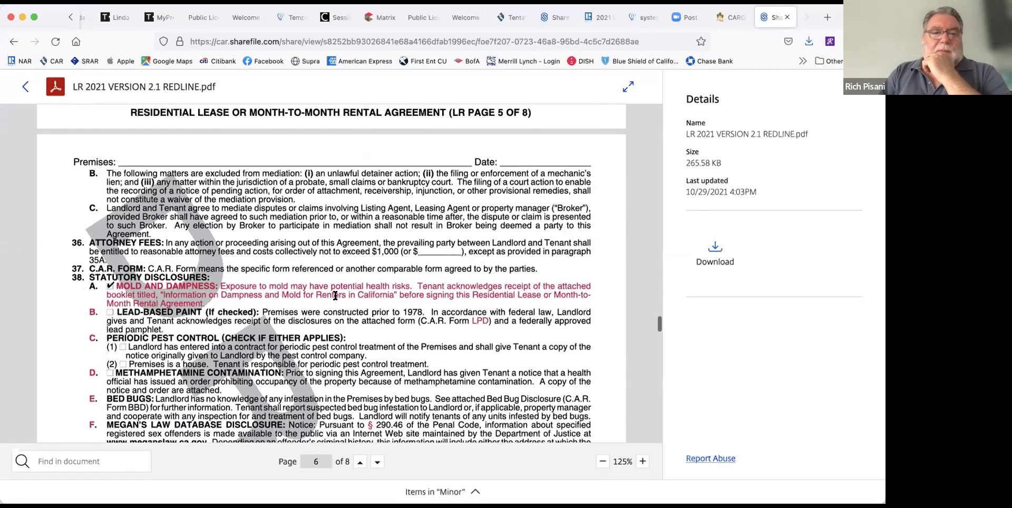
scroll(335, 295, "up", 2)
scroll(336, 296, "down", 1)
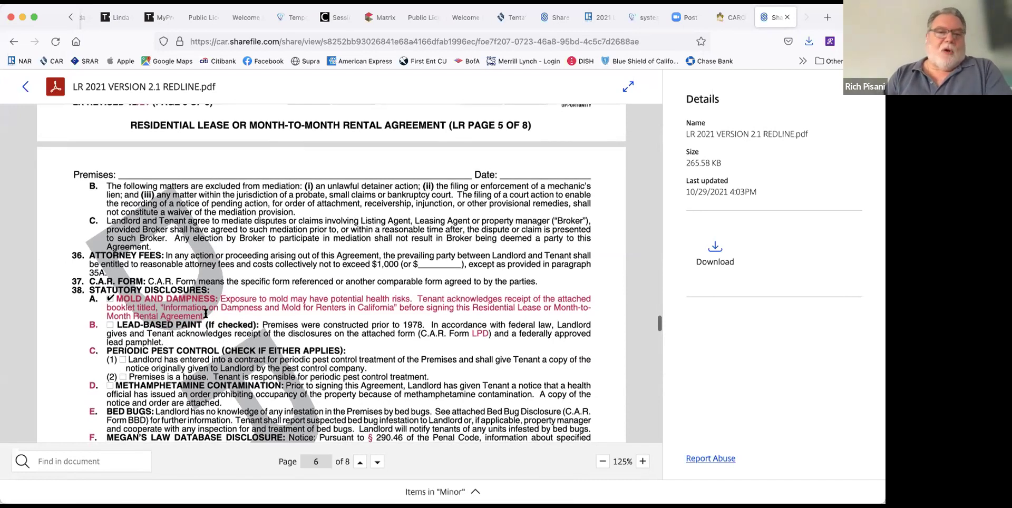
scroll(369, 306, "down", 3)
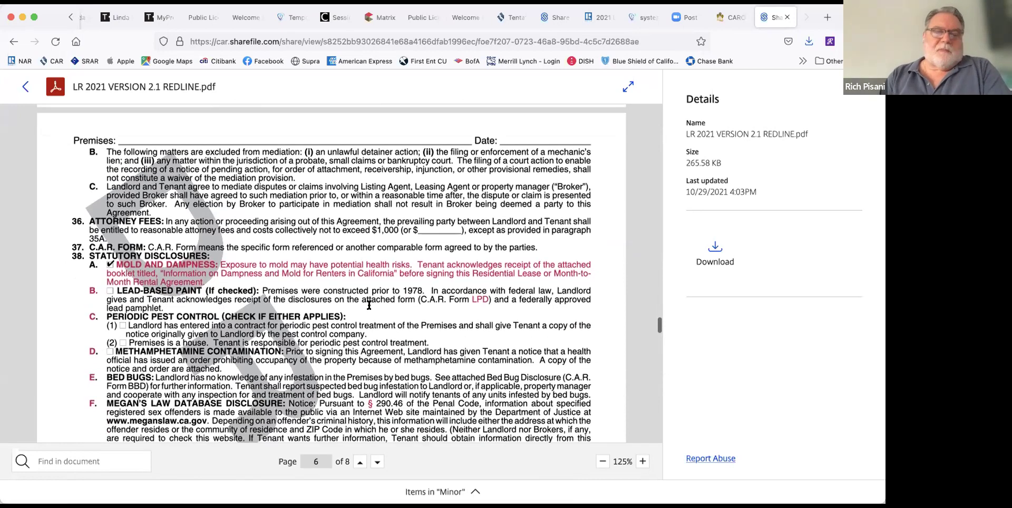
scroll(369, 307, "down", 1)
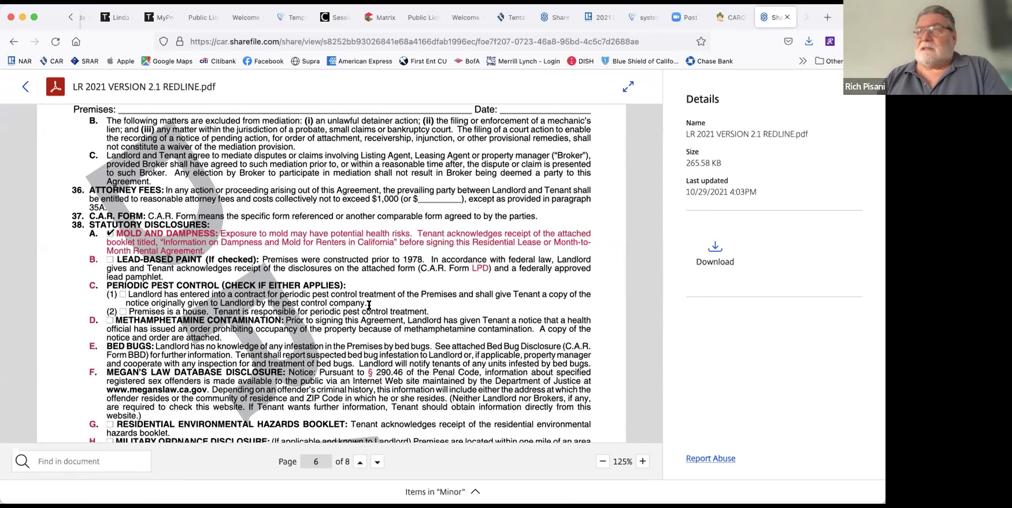
scroll(369, 305, "down", 8)
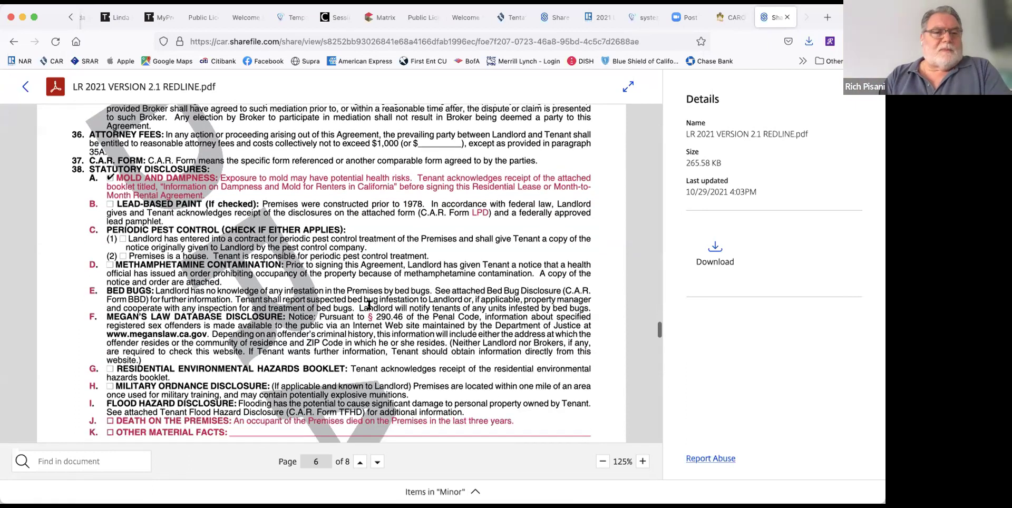
scroll(369, 305, "down", 3)
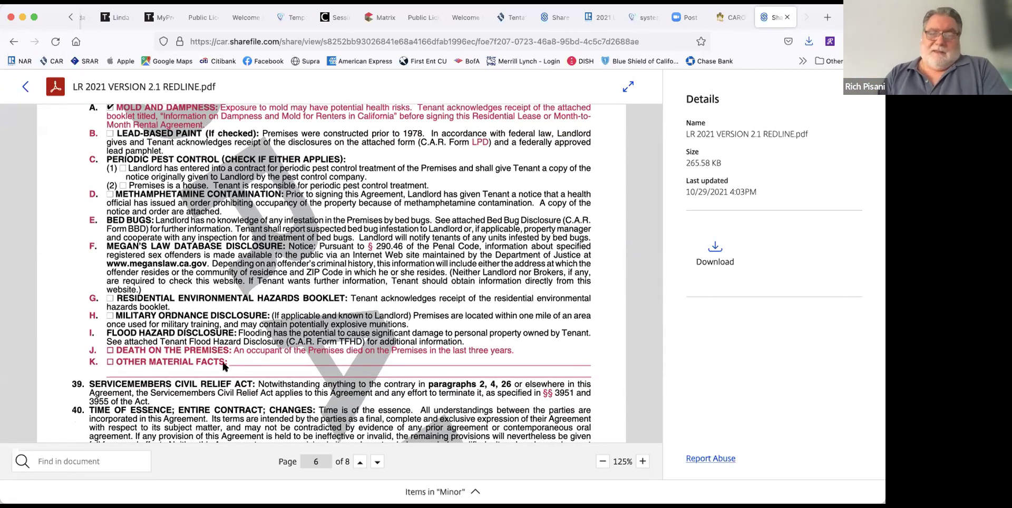
Step: Read the redlined Termination of Agency Relationship terms in paragraph 41C, from page 6 onto page 7
scroll(209, 360, "down", 10)
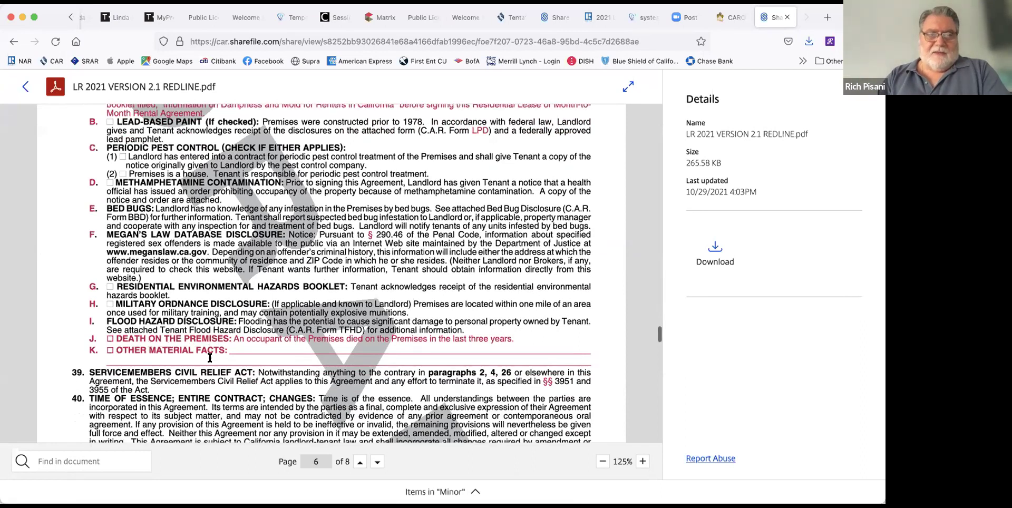
scroll(209, 363, "down", 3)
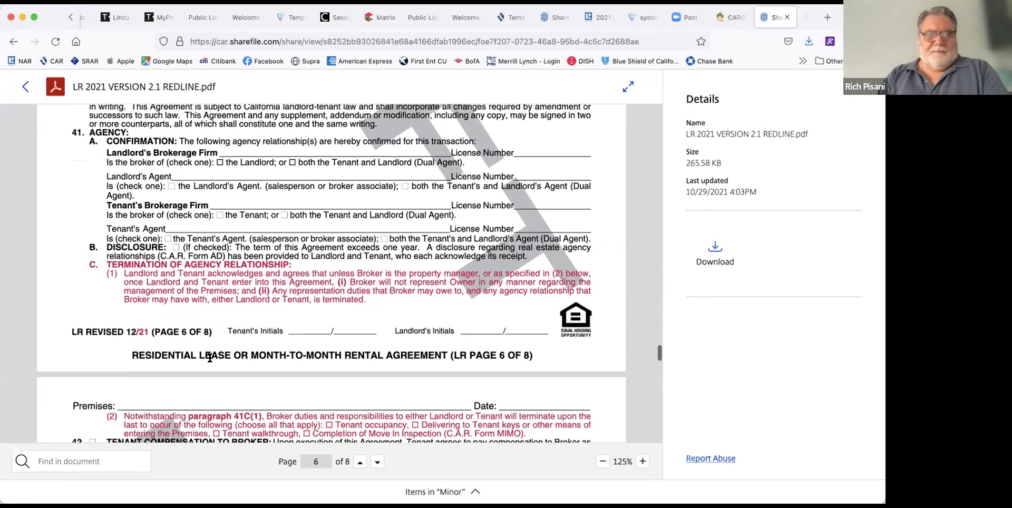
scroll(210, 358, "down", 1)
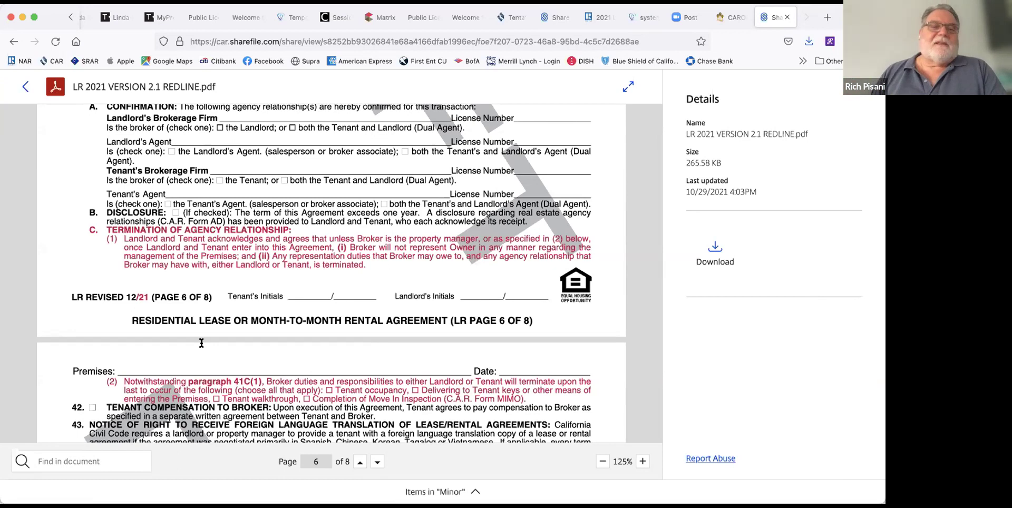
scroll(202, 343, "down", 2)
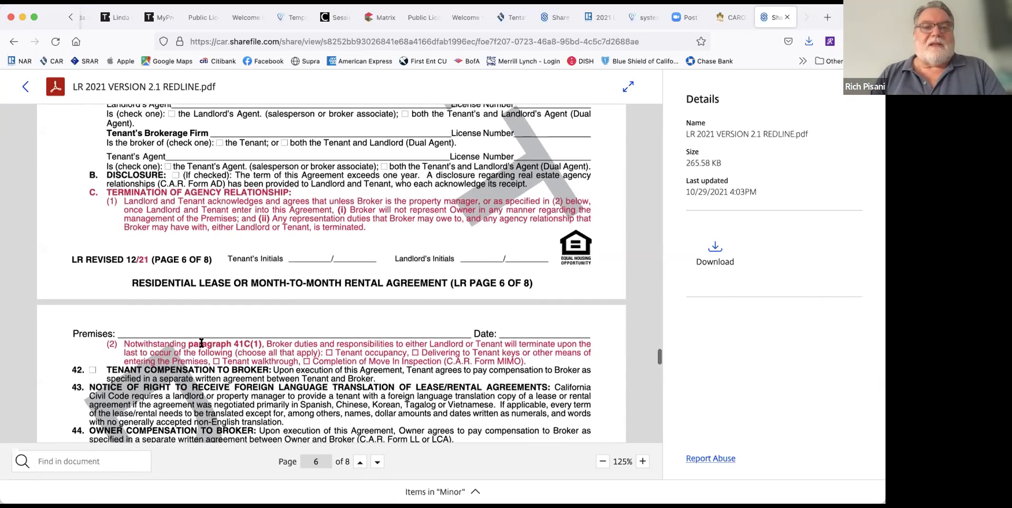
scroll(201, 344, "down", 1)
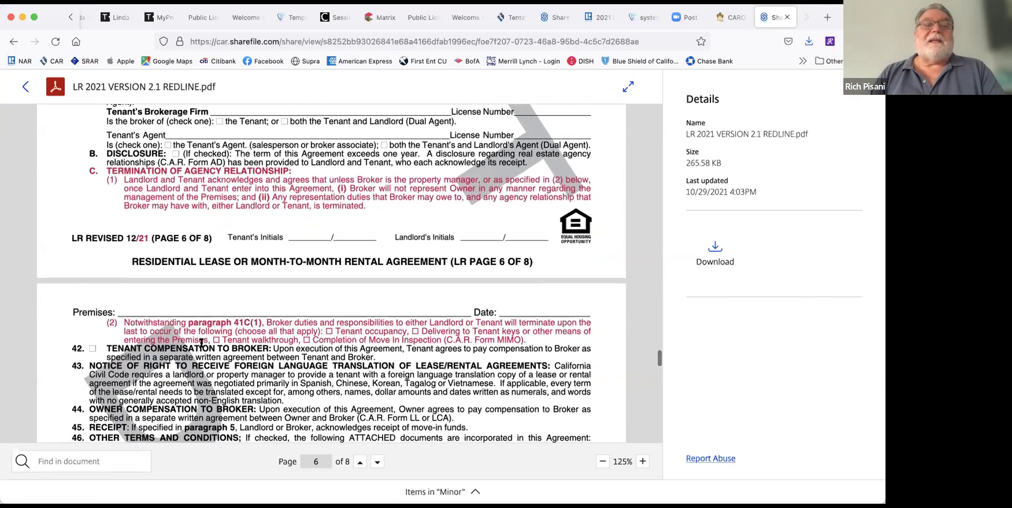
scroll(201, 343, "down", 2)
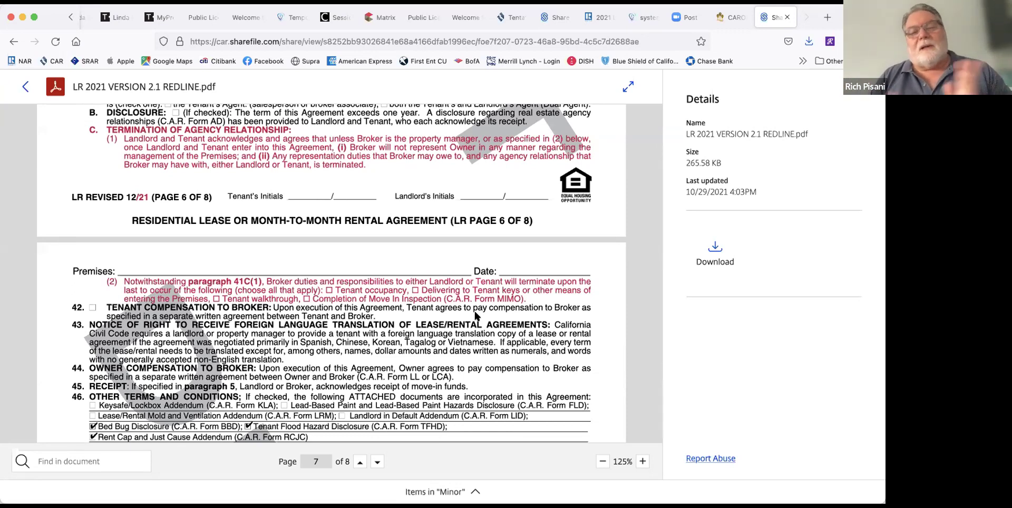
Step: Skim the remaining LR sections through the end of page 8, and close the draft to return to the Minor folder
scroll(475, 313, "down", 15)
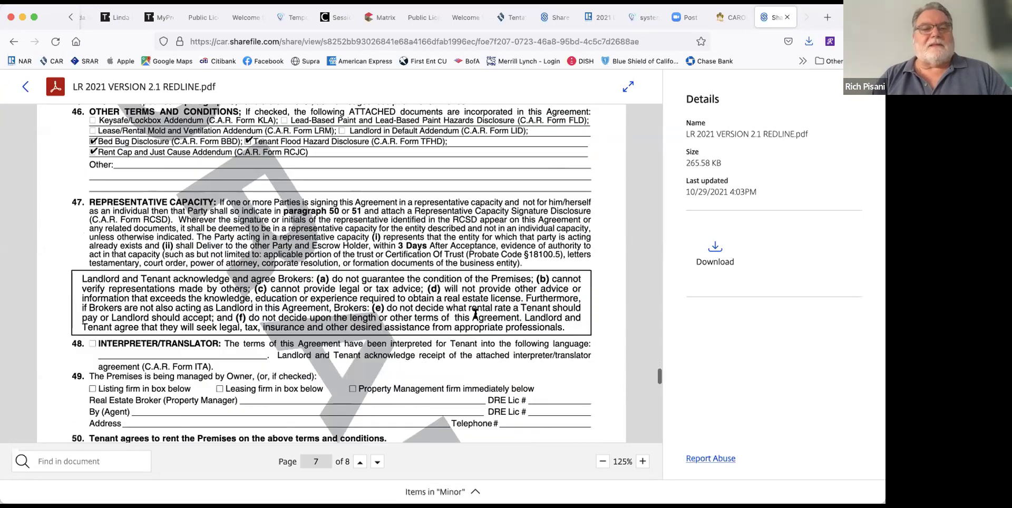
scroll(475, 314, "down", 5)
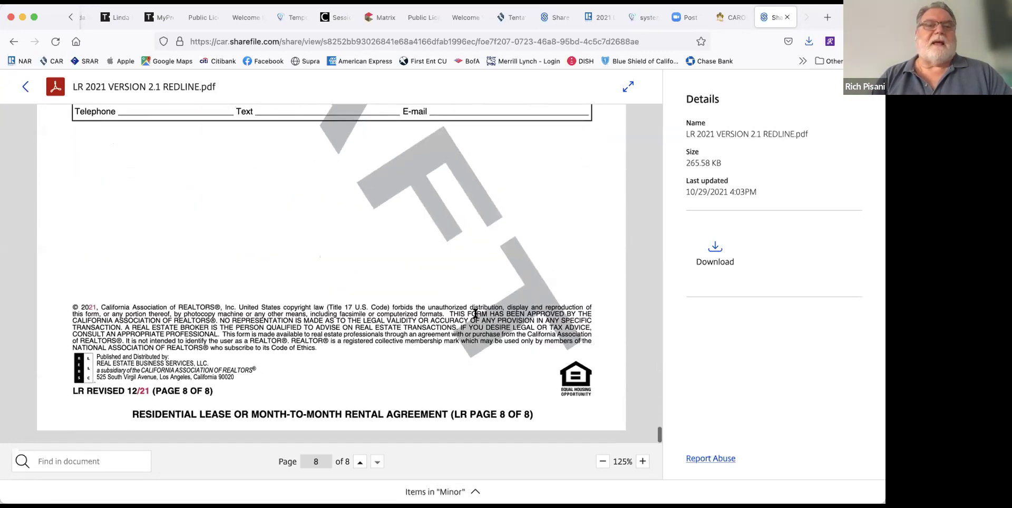
scroll(405, 272, "up", 10)
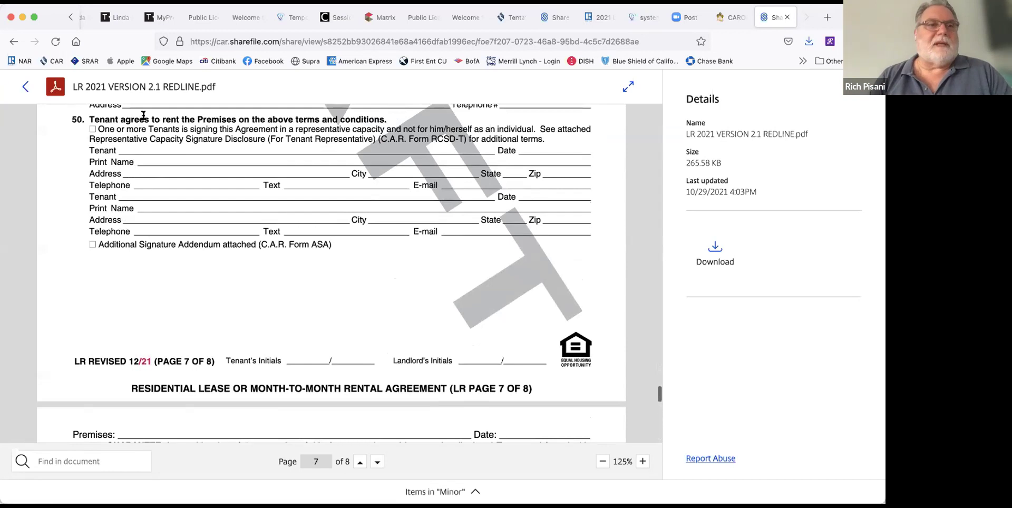
left_click(21, 87)
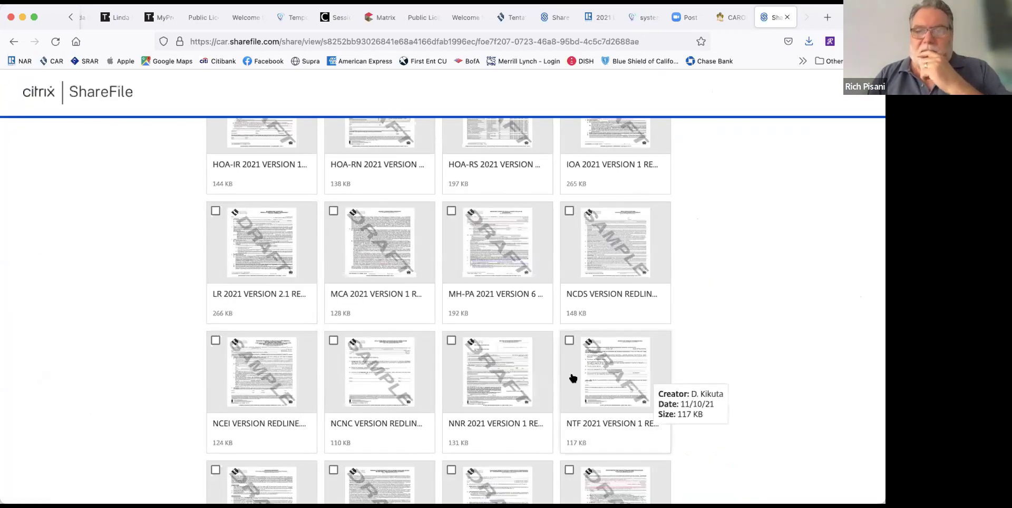
Step: Find the CCA 2021 VERSION 2 redline in the Minor folder and open it
scroll(572, 375, "up", 2)
scroll(572, 375, "up", 5)
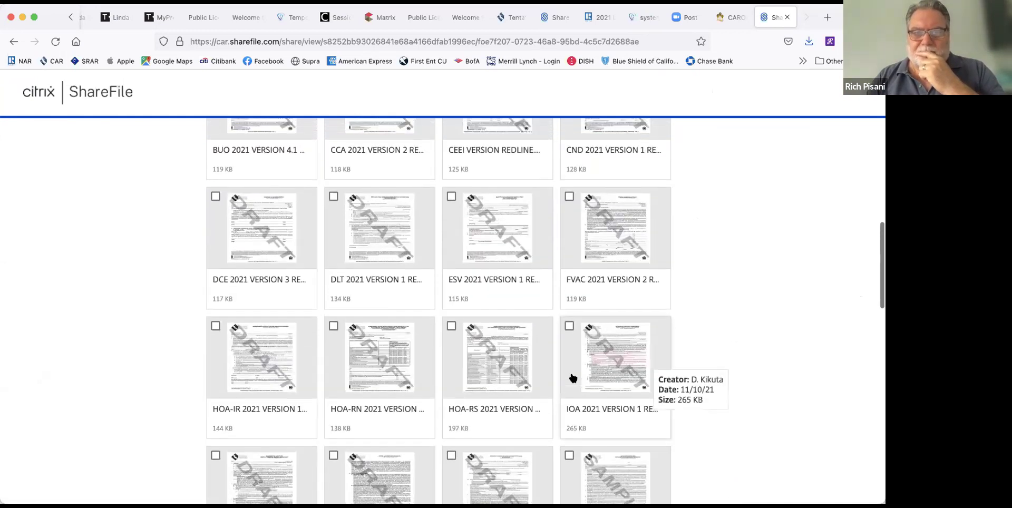
scroll(573, 376, "up", 3)
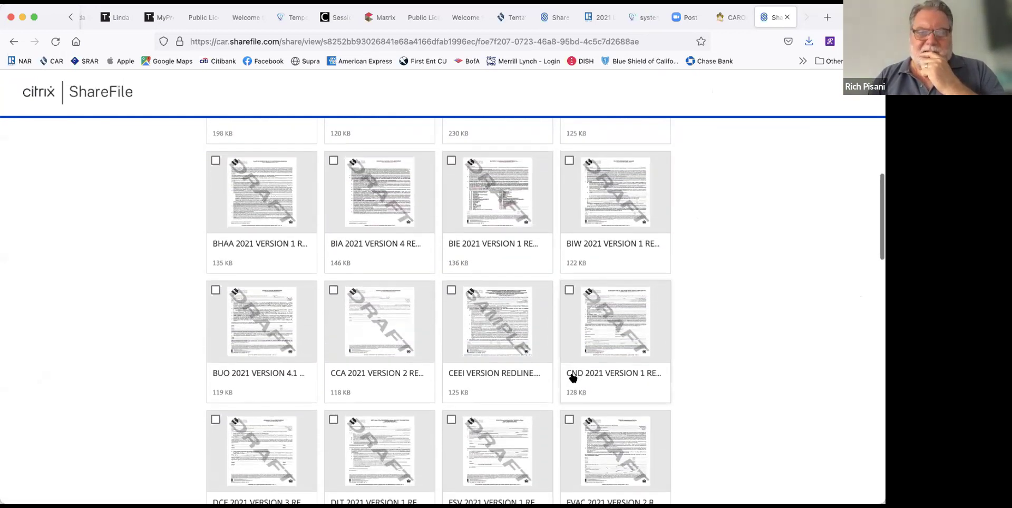
left_click(370, 308)
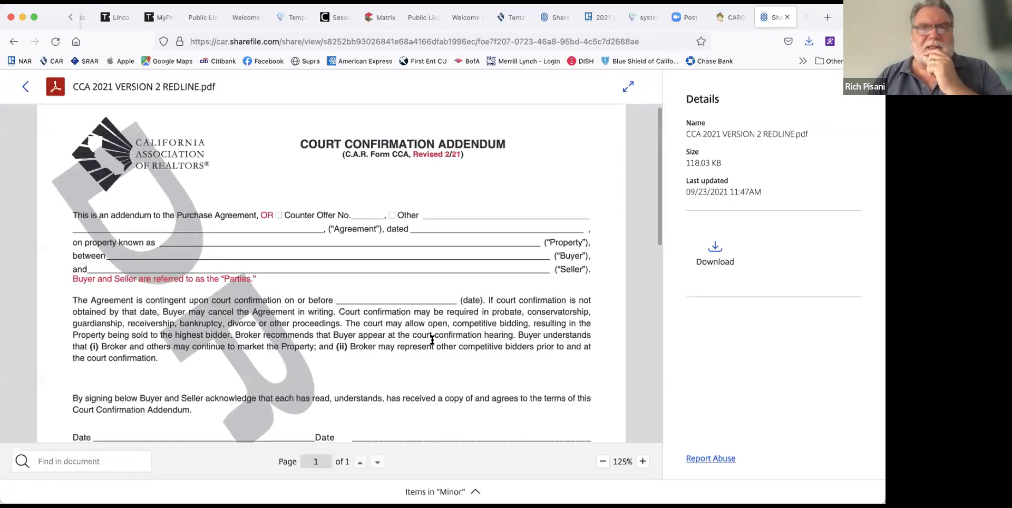
Step: Close the Court Confirmation Addendum redline, and find and open TDS 2021 VERSION 1 DRAFT in the Minor folder
left_click(26, 86)
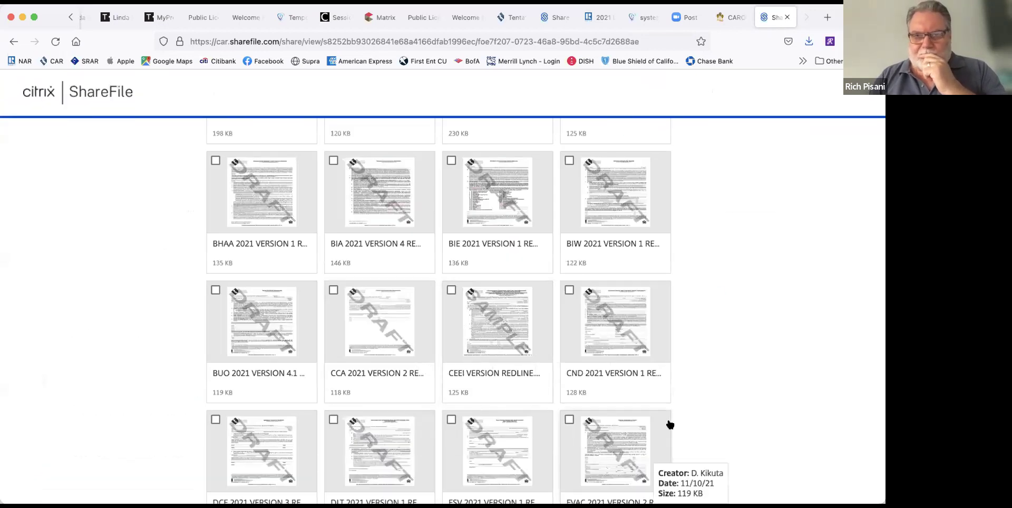
scroll(670, 422, "down", 4)
scroll(670, 424, "down", 6)
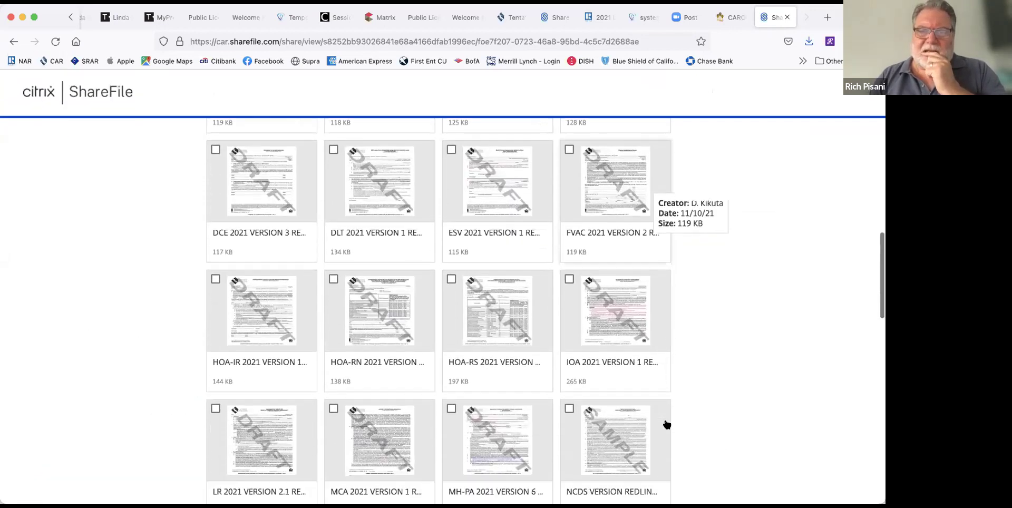
scroll(667, 425, "down", 3)
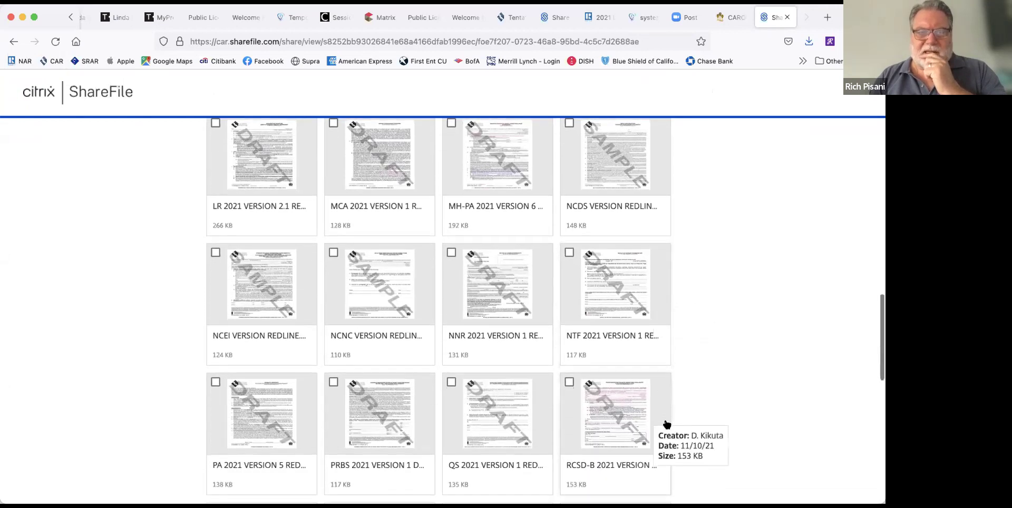
scroll(667, 424, "down", 2)
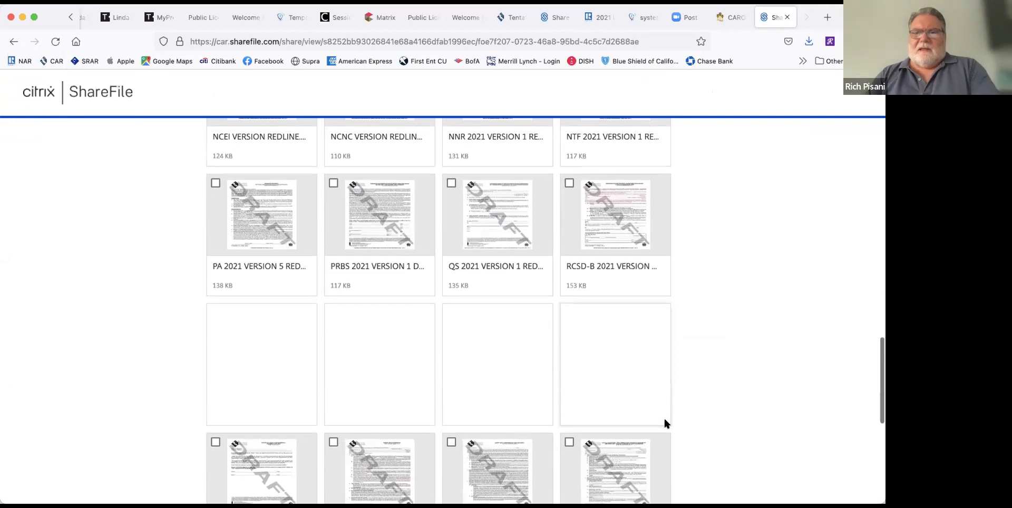
scroll(664, 420, "down", 1)
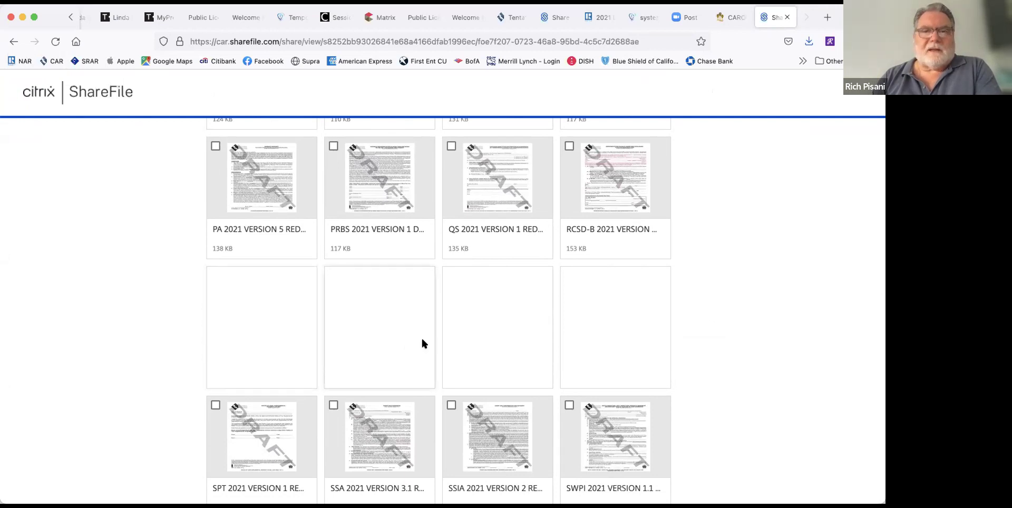
scroll(556, 358, "down", 6)
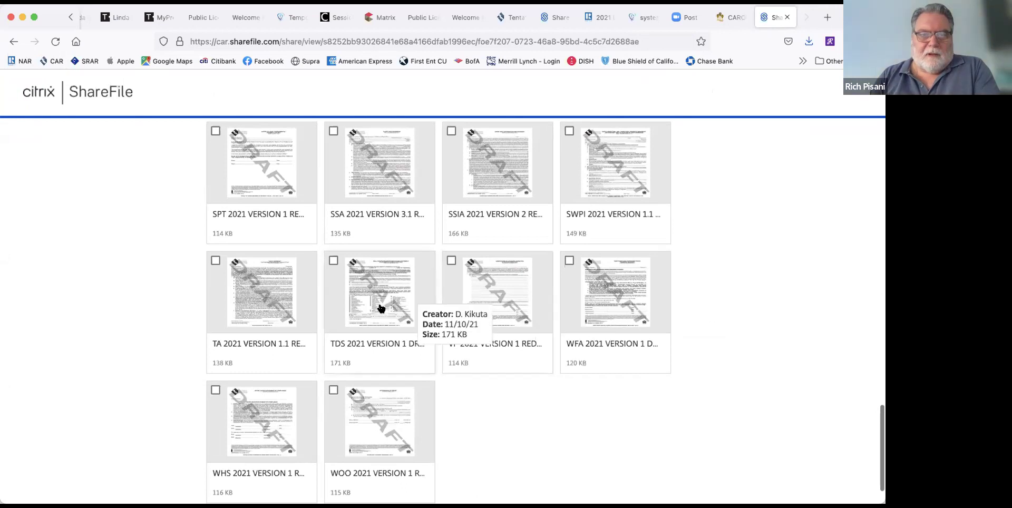
left_click(381, 308)
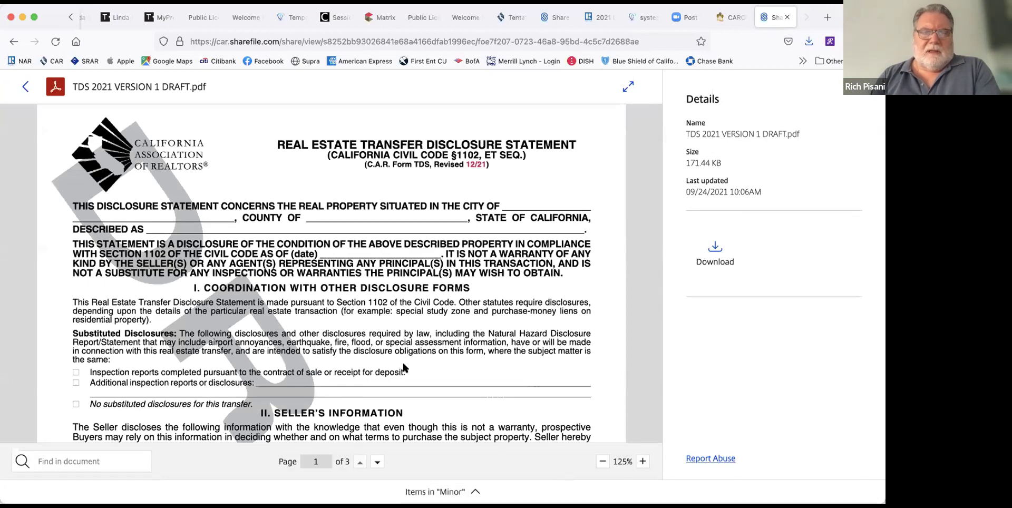
Step: Skim the Real Estate Transfer Disclosure Statement draft for redlined changes, and return to its first page
scroll(404, 368, "down", 20)
scroll(405, 365, "down", 20)
scroll(403, 364, "down", 5)
scroll(403, 361, "up", 15)
scroll(402, 360, "up", 9)
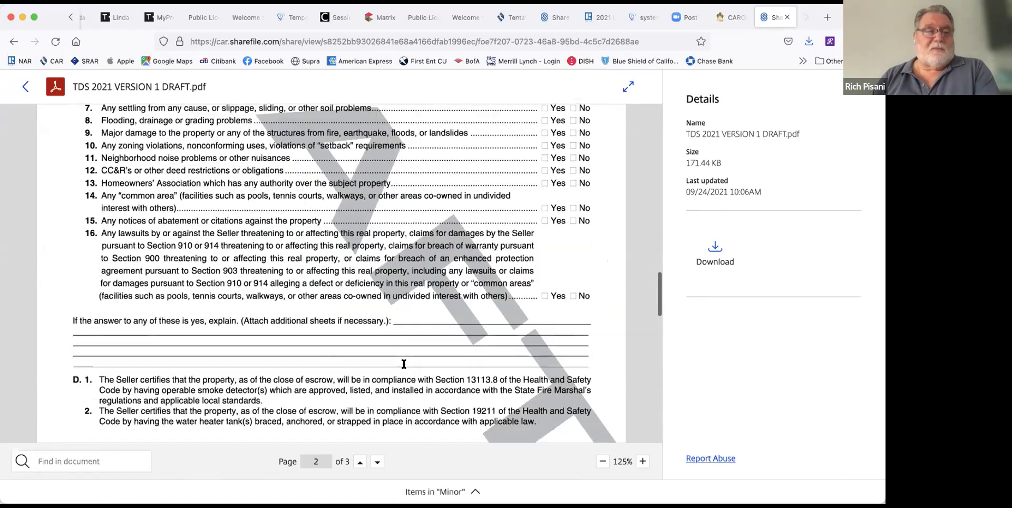
scroll(404, 364, "down", 6)
scroll(404, 366, "up", 16)
scroll(404, 365, "up", 20)
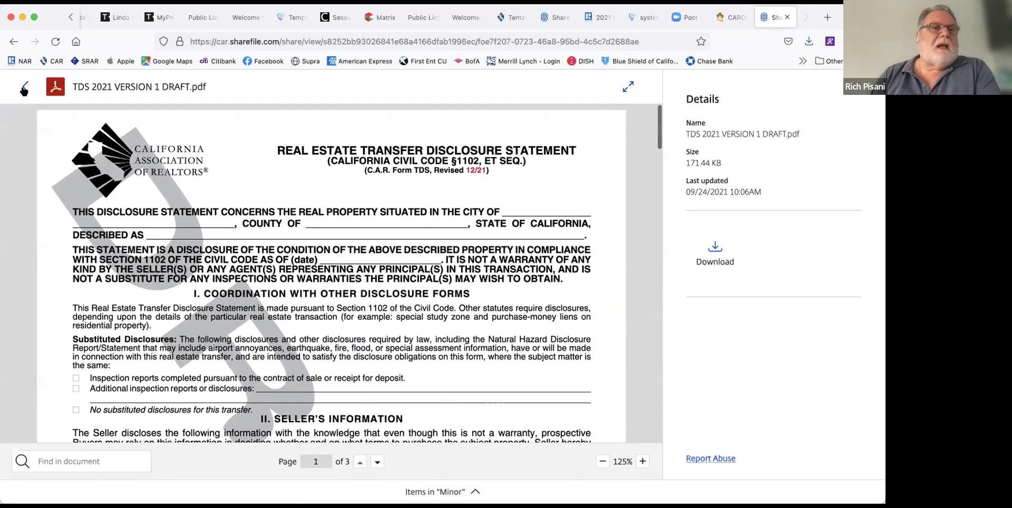
Step: Close the TDS draft and look over the other form drafts in the Minor folder
left_click(25, 89)
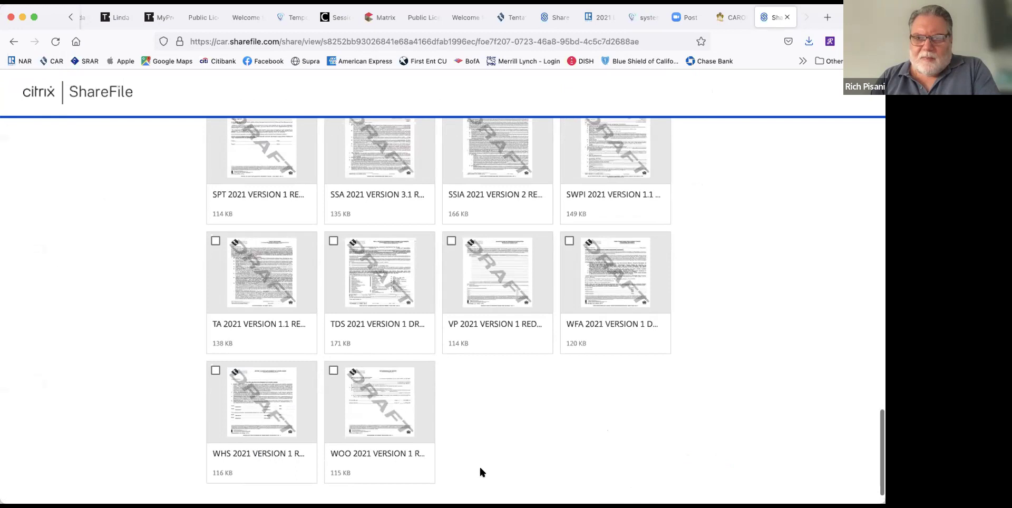
scroll(479, 465, "down", 1)
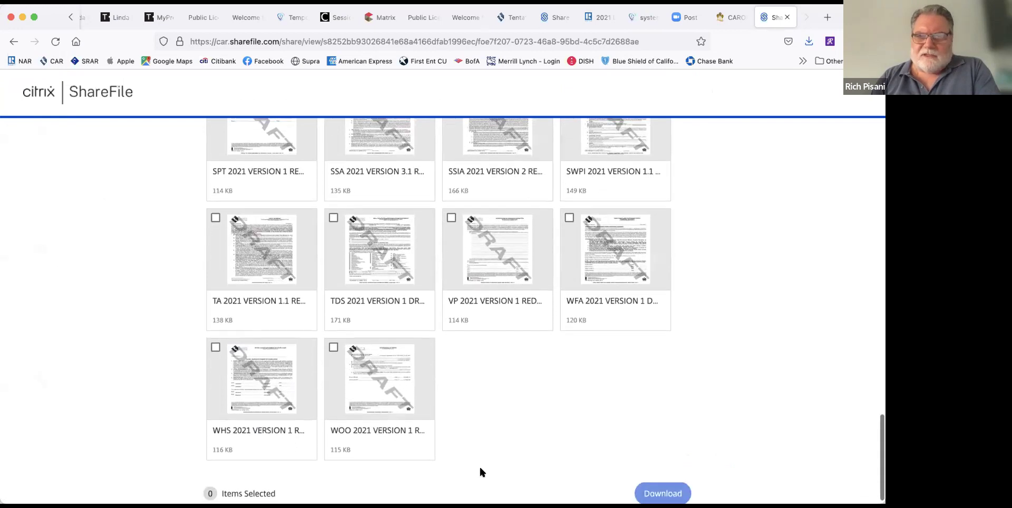
scroll(479, 465, "up", 3)
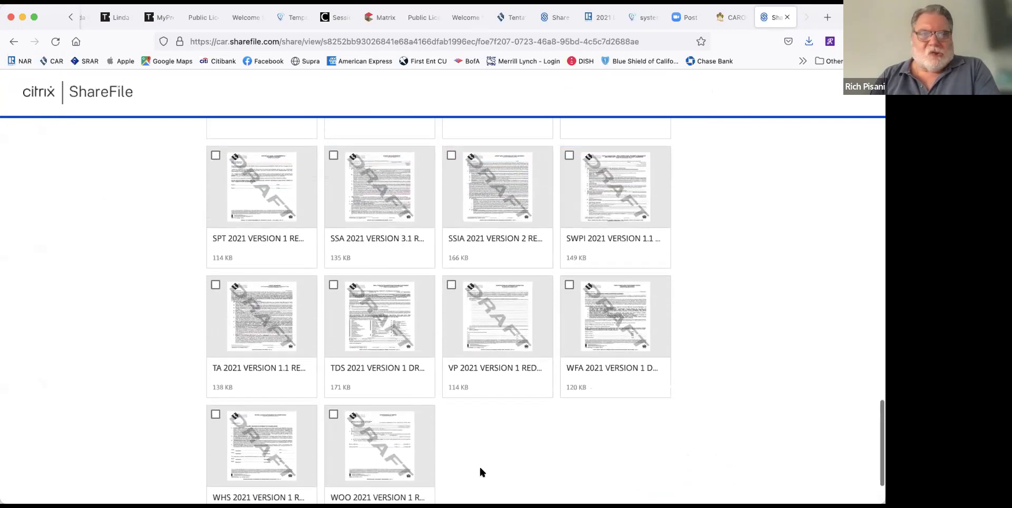
scroll(479, 466, "up", 10)
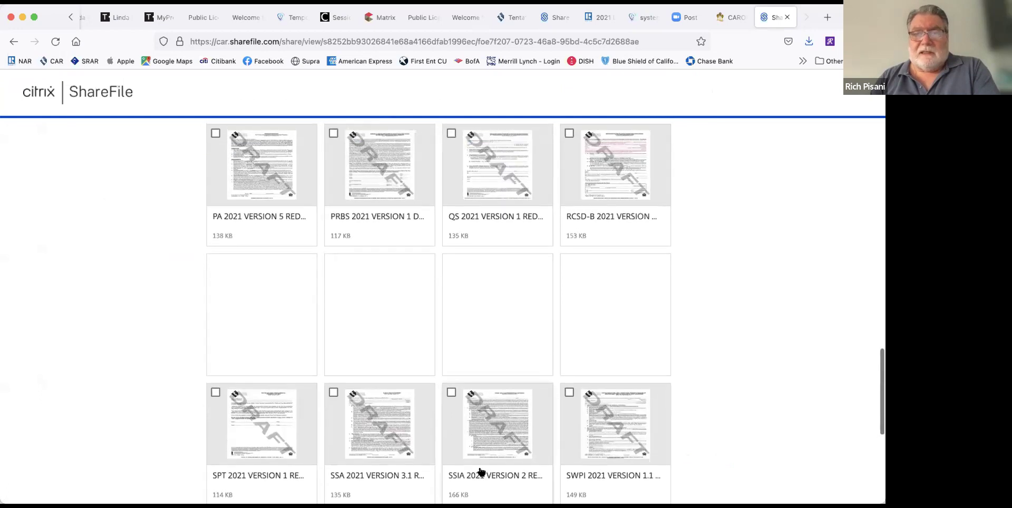
scroll(481, 471, "up", 5)
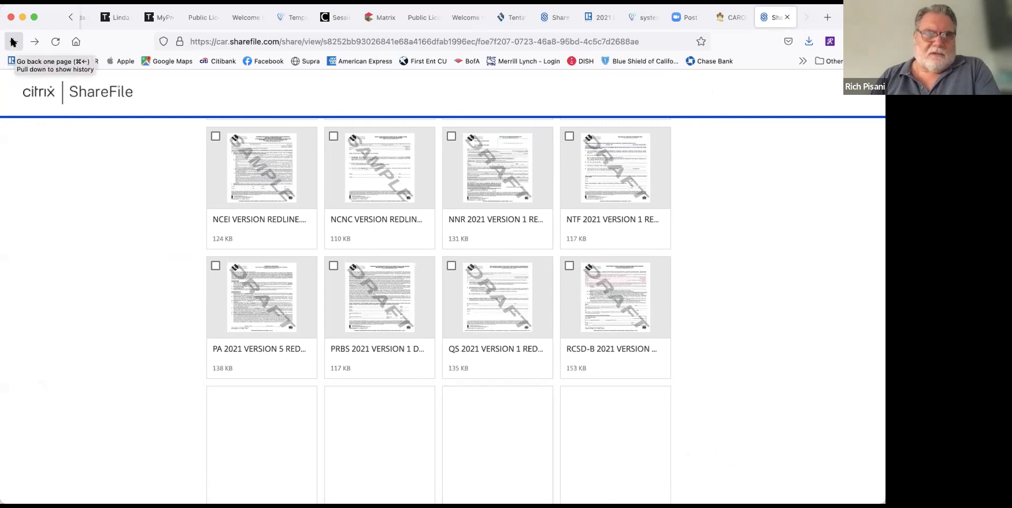
Step: Search the C.A.R. website for "december 2021" and open the December 2021 Forms Release page
left_click(13, 41)
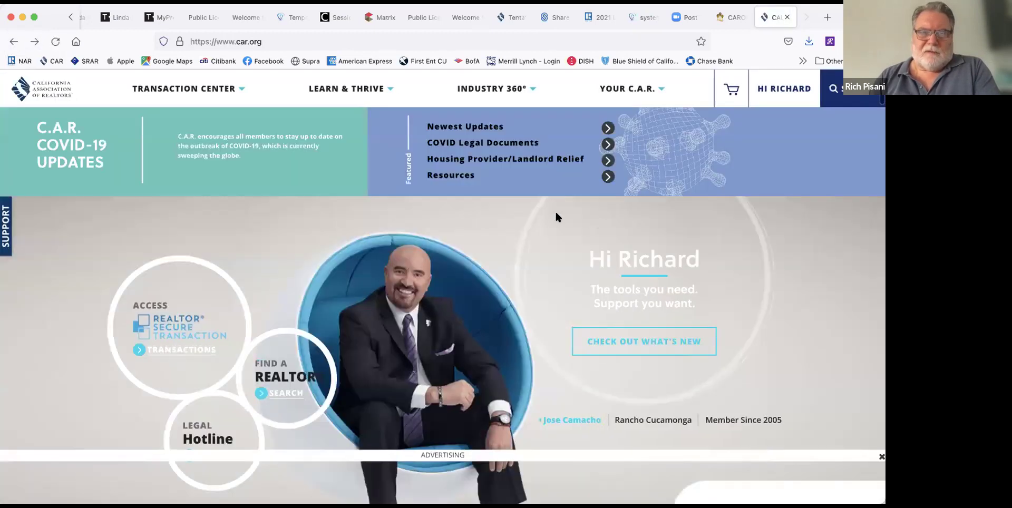
left_click(833, 89)
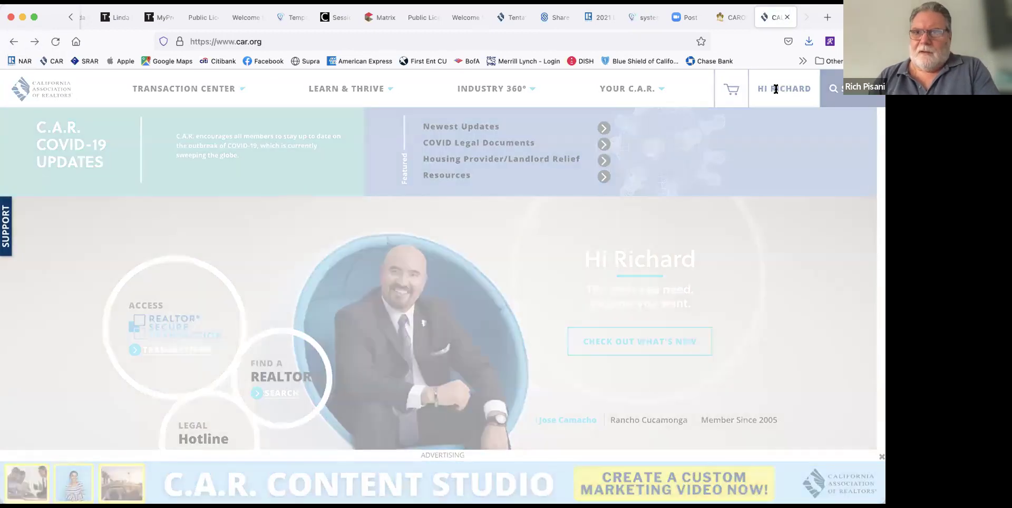
left_click(756, 91)
type("december 2021")
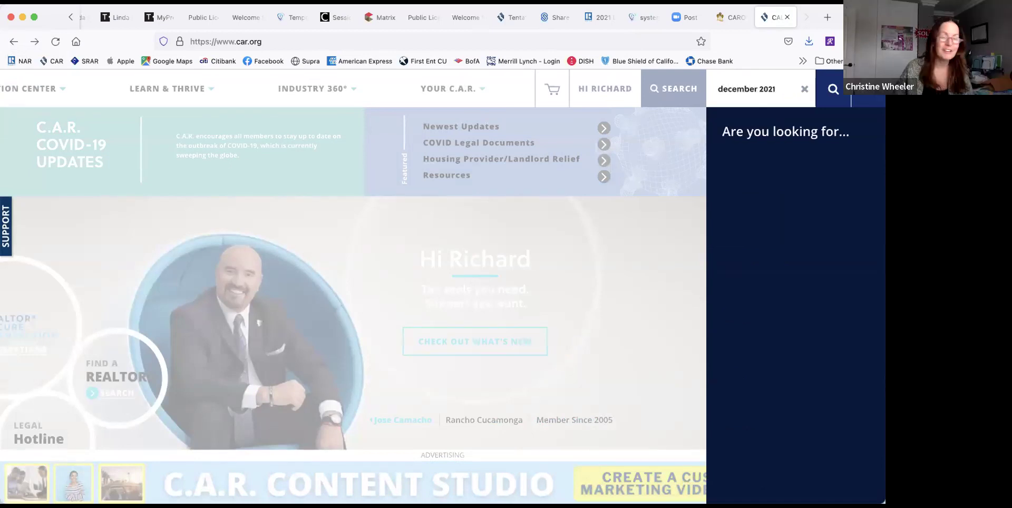
key("Return")
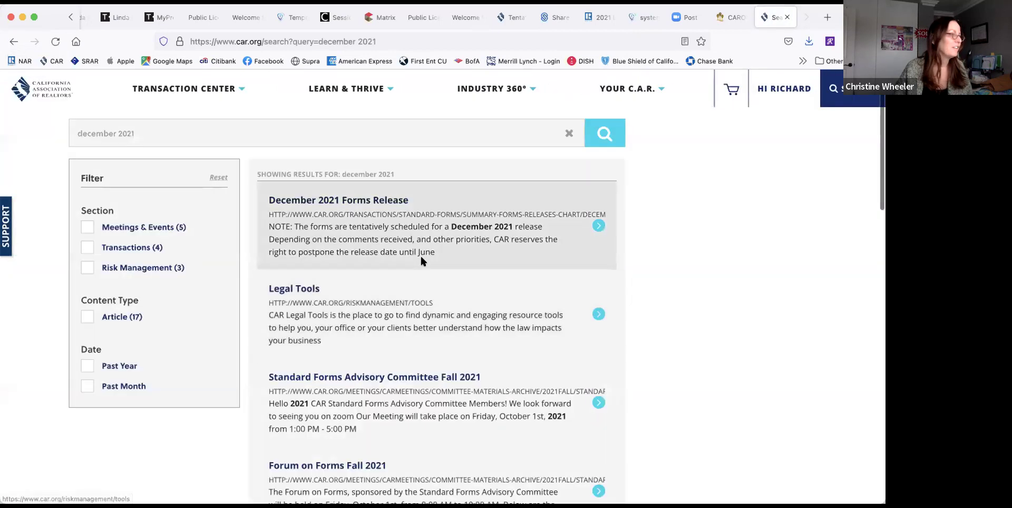
left_click(347, 201)
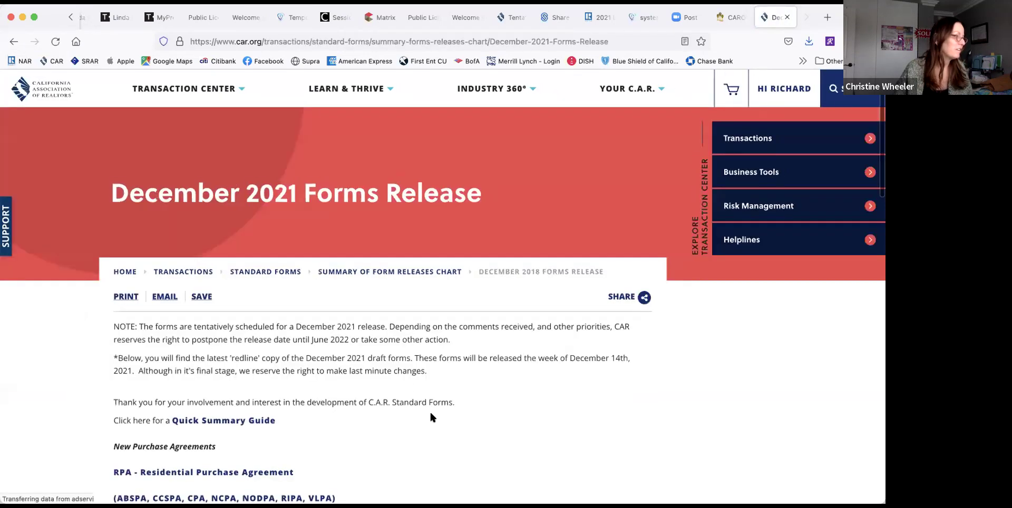
Step: Open the Renamed Forms folder from the release page and open BXA VERSION 2.1 DRAFT
scroll(430, 416, "down", 5)
scroll(430, 416, "down", 3)
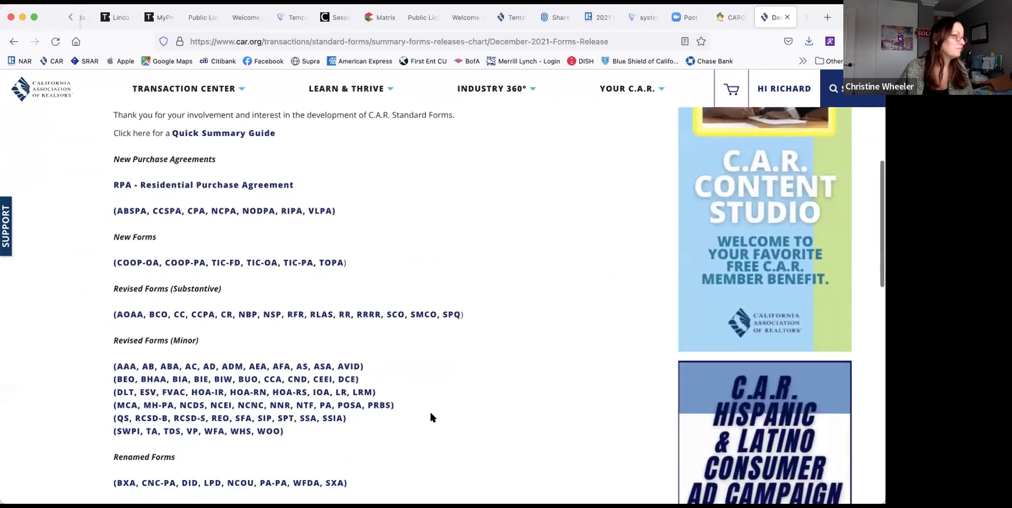
scroll(431, 418, "down", 1)
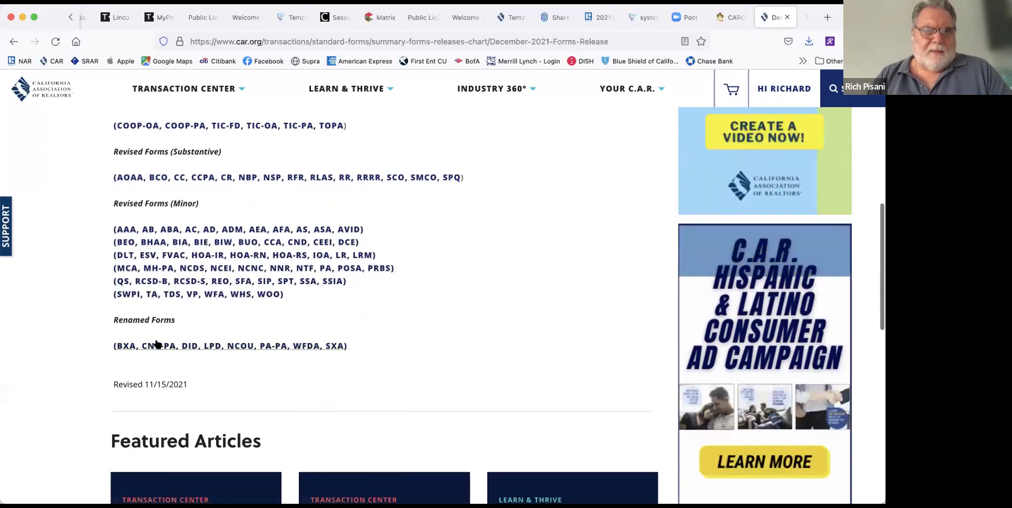
left_click(179, 346)
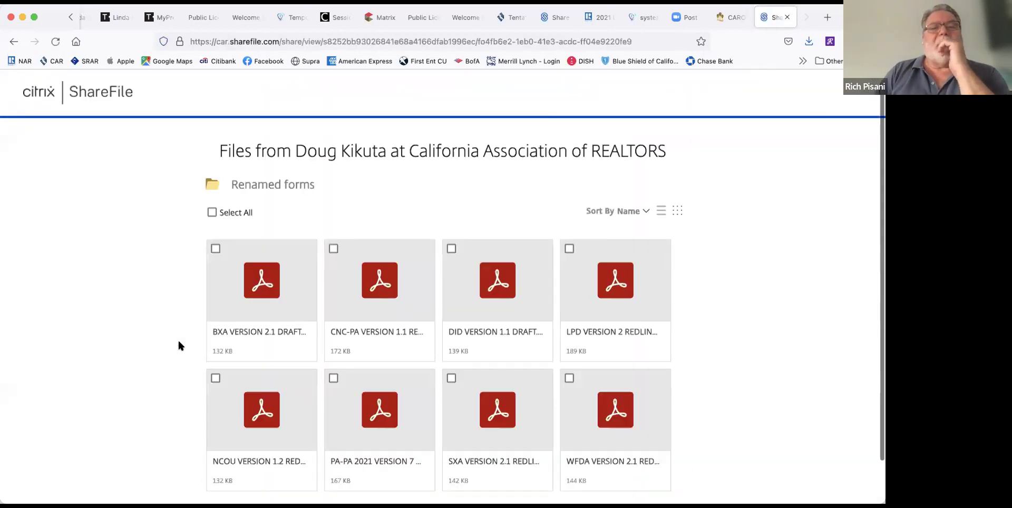
left_click(249, 317)
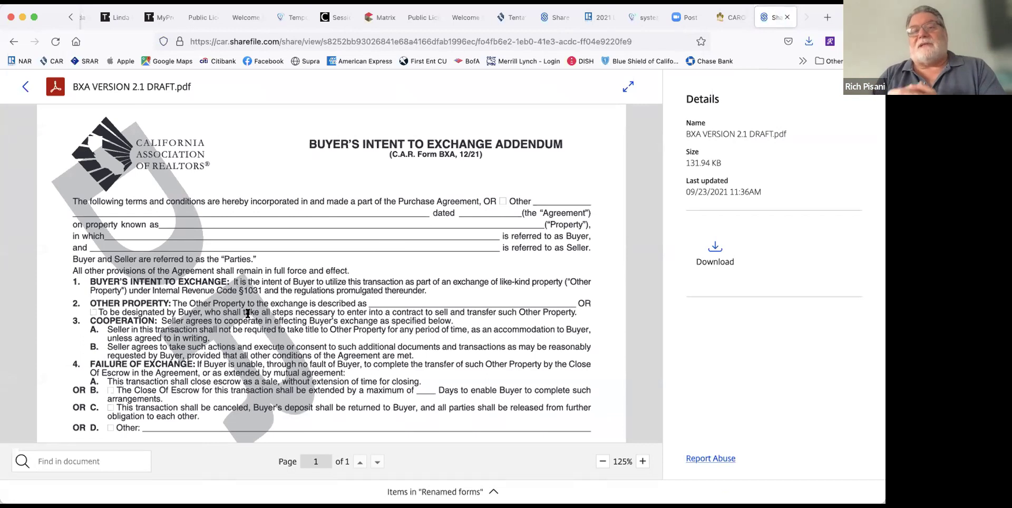
Step: Skim the Buyer's Intent to Exchange Addendum draft, and close it to return to the Renamed forms folder
scroll(248, 314, "down", 10)
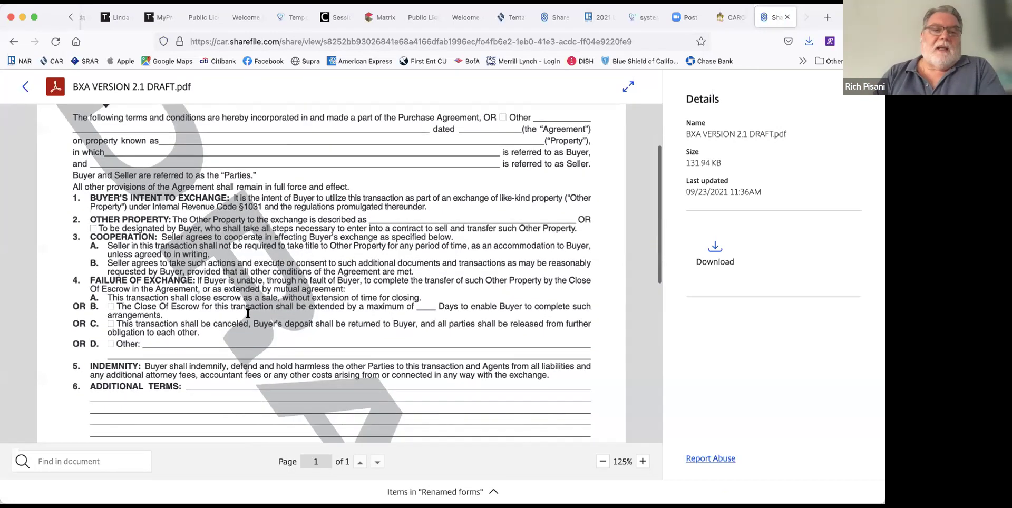
scroll(247, 316, "up", 10)
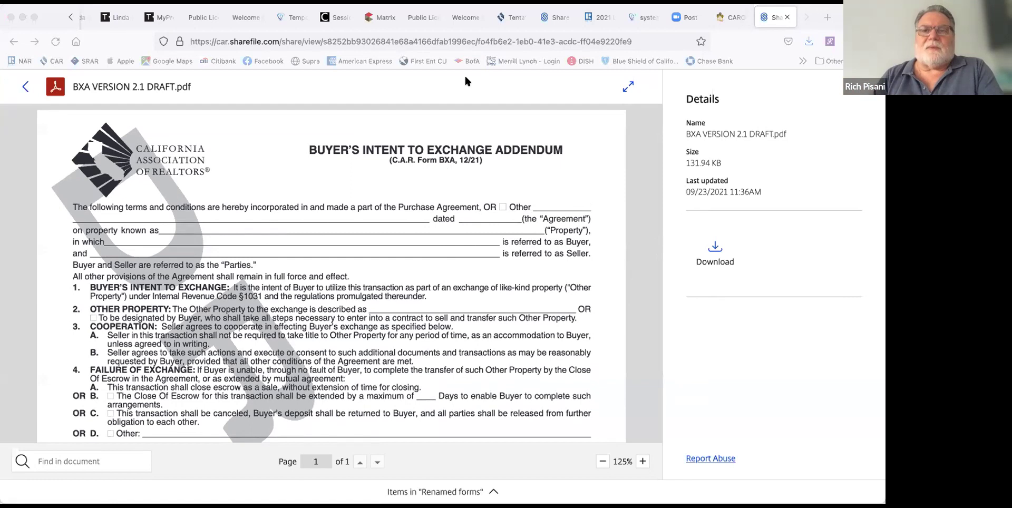
left_click(424, 80)
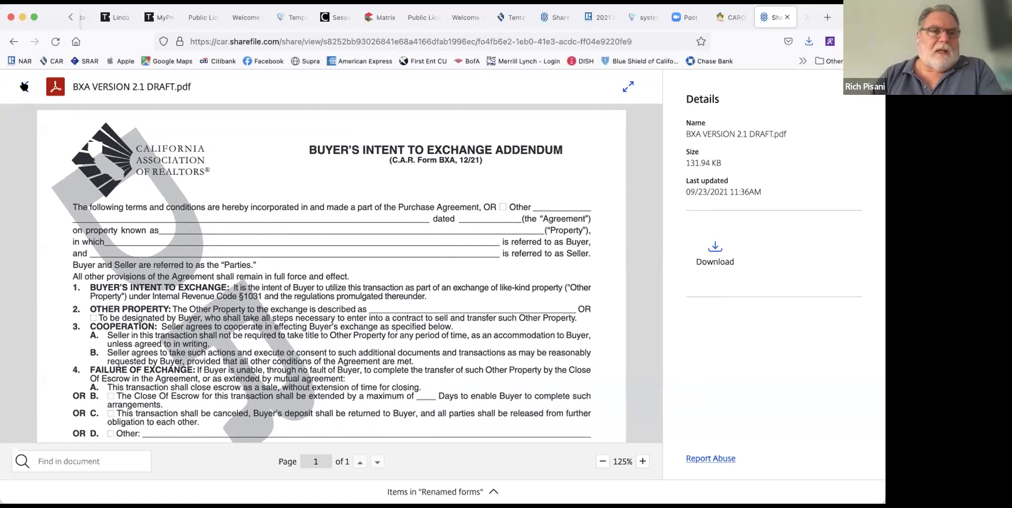
left_click(23, 86)
scroll(143, 403, "down", 2)
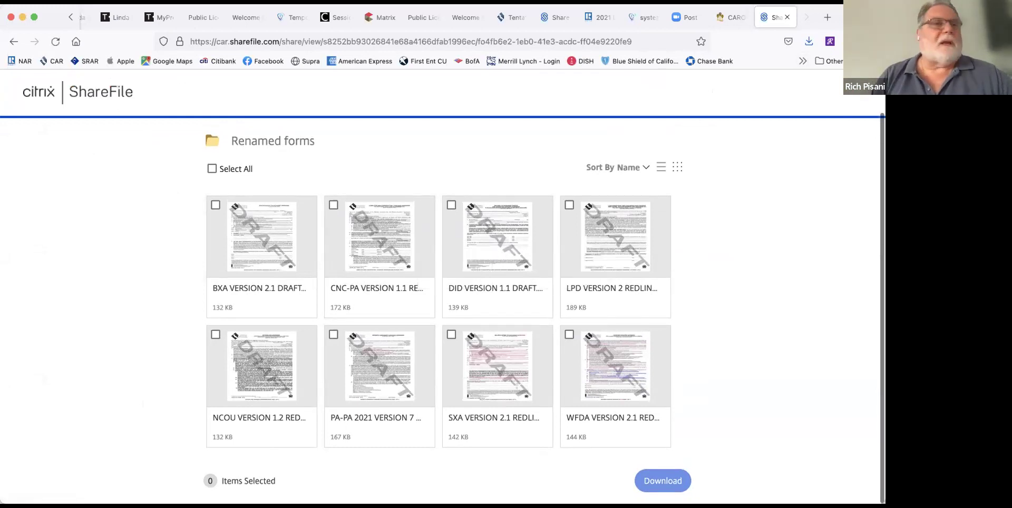
Step: Leave the shared folder for the C.A.R. home page and open the REALTOR Secure Transaction page
left_click(13, 46)
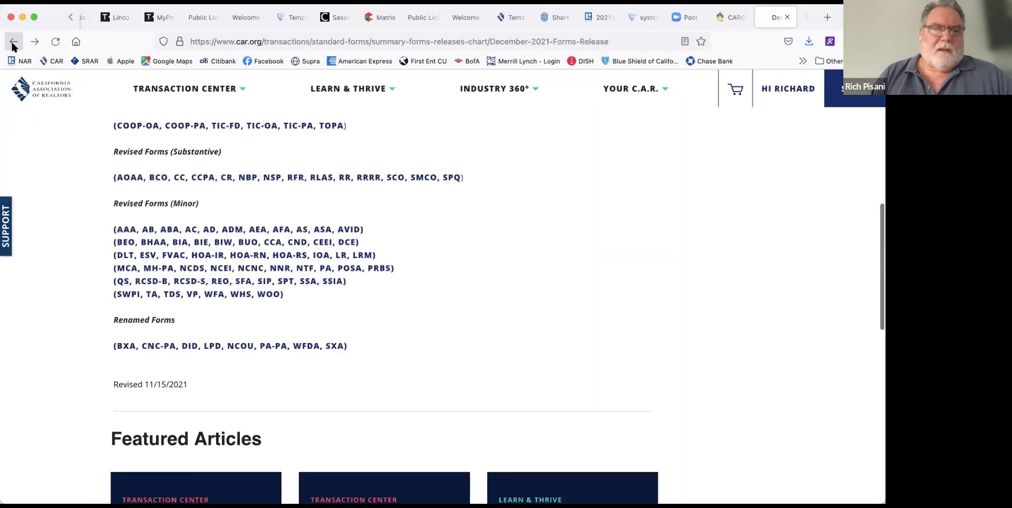
scroll(209, 124, "up", 10)
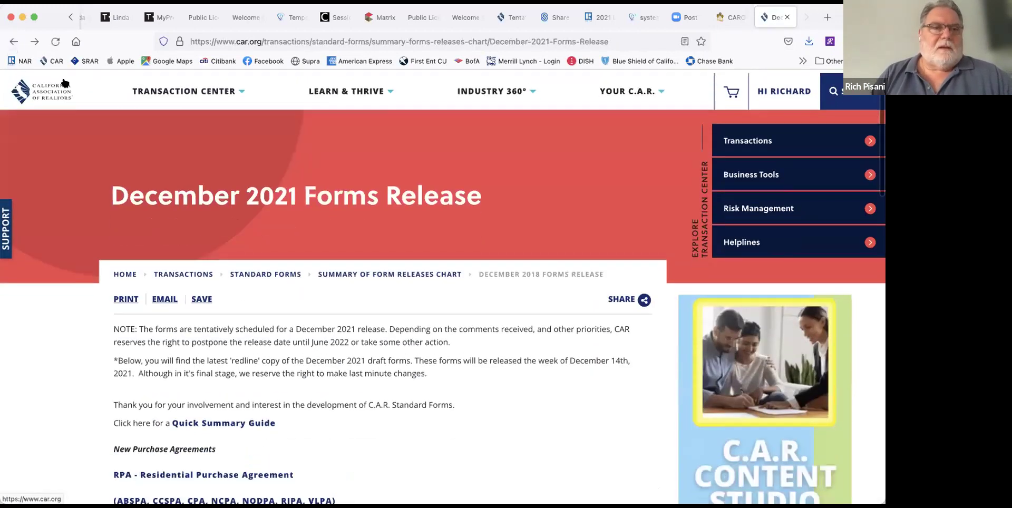
left_click(65, 83)
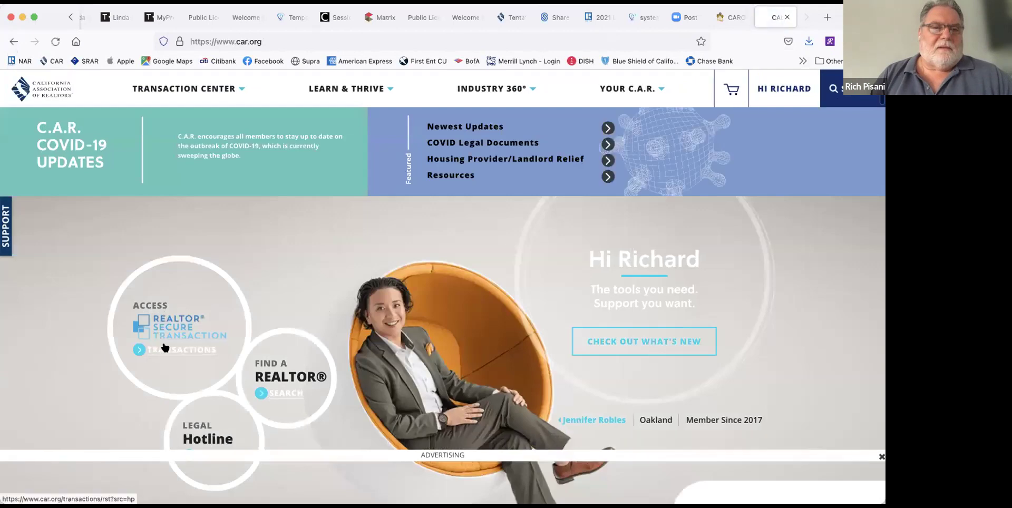
left_click(164, 347)
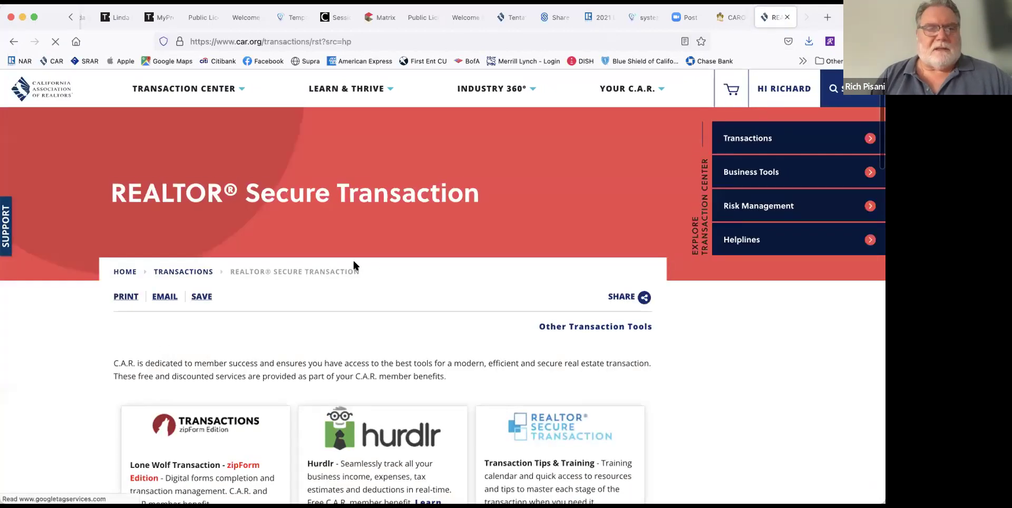
Step: Access Lone Wolf Transactions zipForm Edition through the C.A.R. member benefits and continue to Transactions
scroll(354, 263, "down", 4)
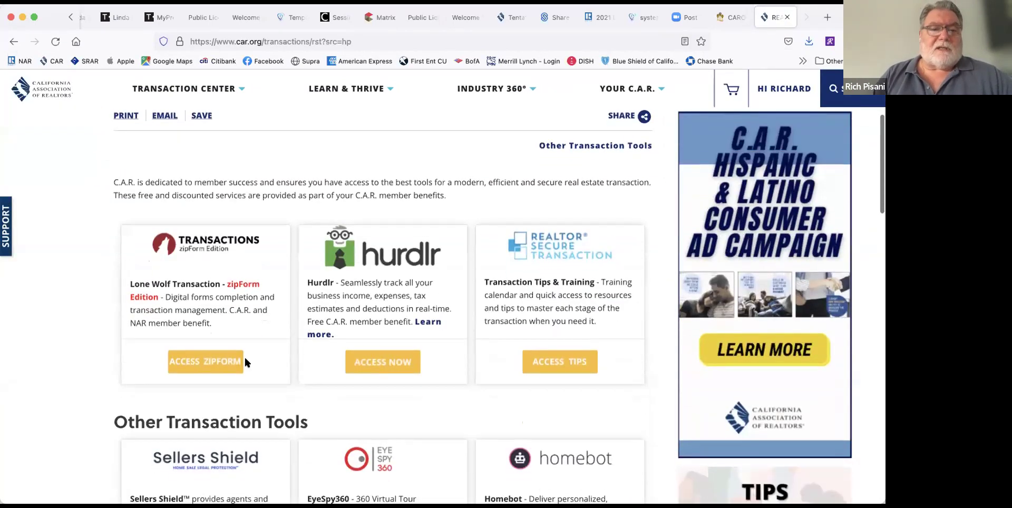
left_click(204, 361)
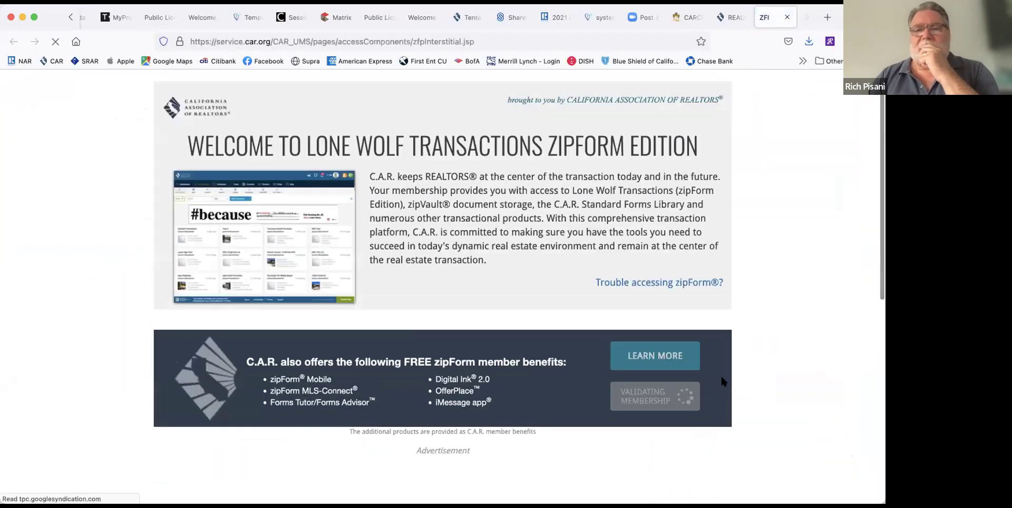
left_click(662, 402)
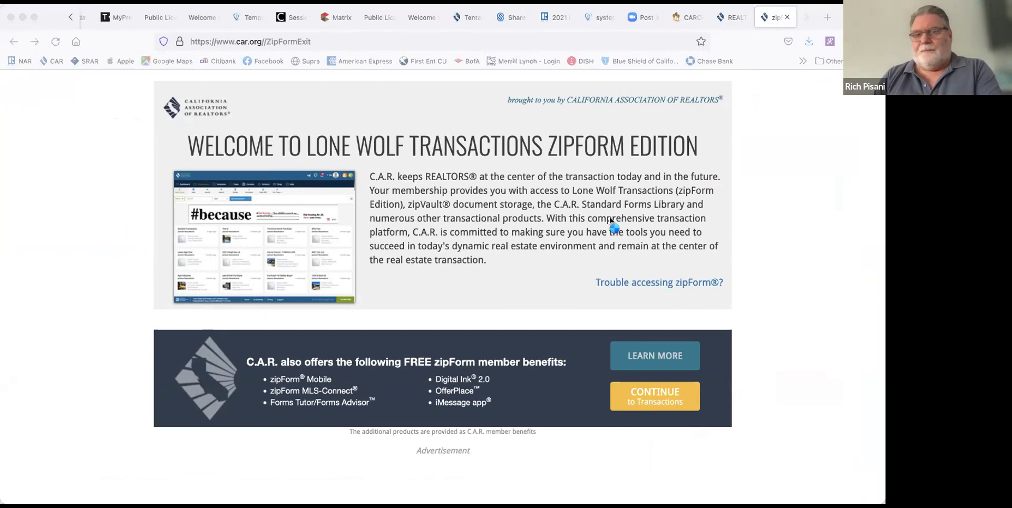
left_click(604, 195)
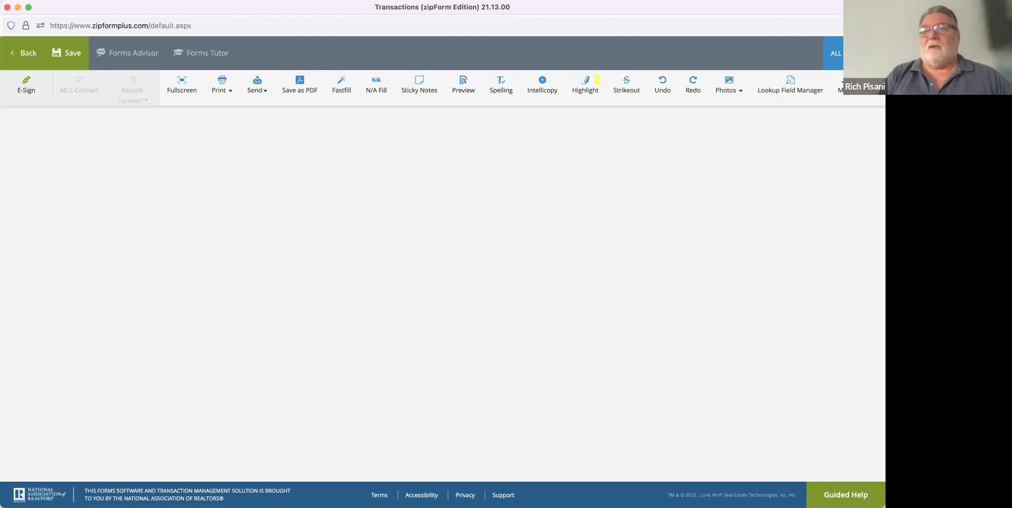
Step: Open the form libraries, switch to California E-Pubs (Dues), and clear the search filter to browse all its publications
left_click(838, 88)
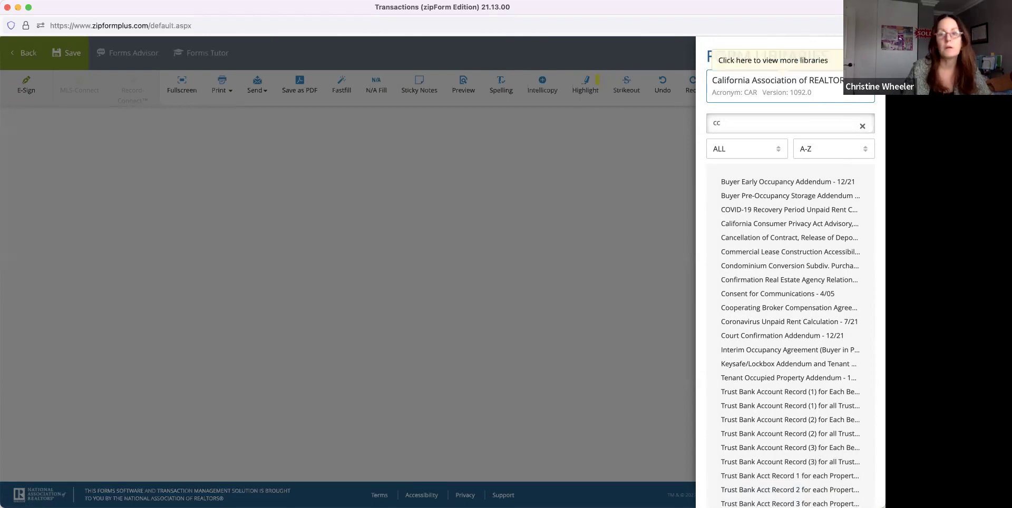
left_click(776, 84)
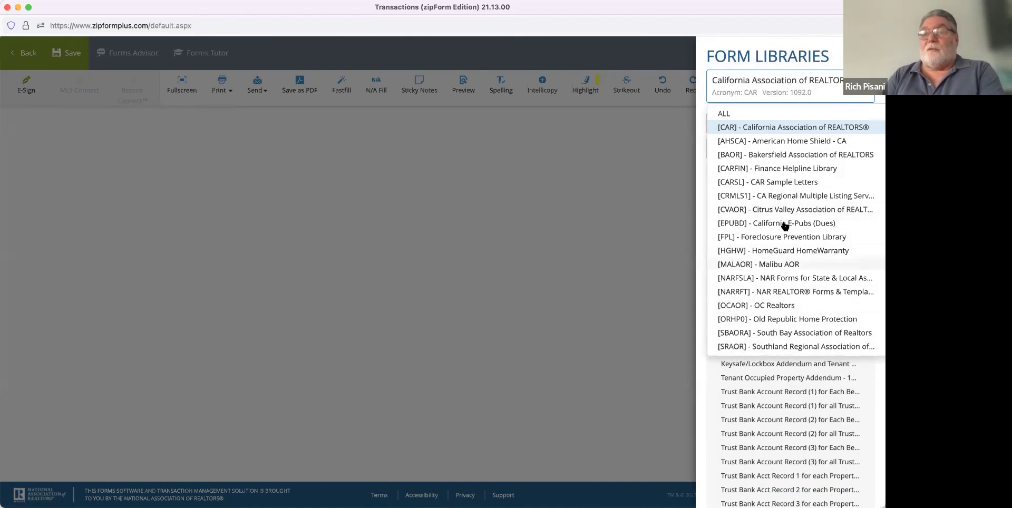
left_click(736, 227)
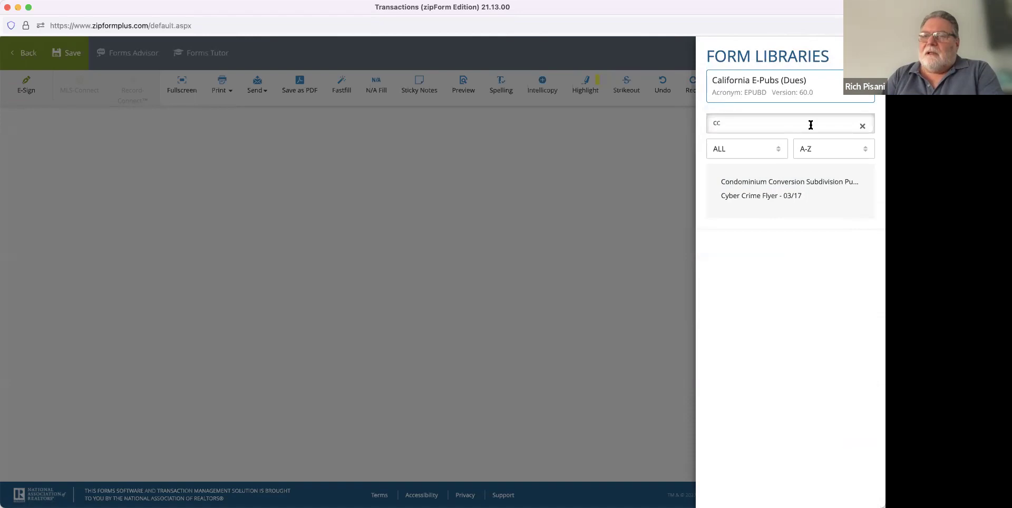
left_click(863, 125)
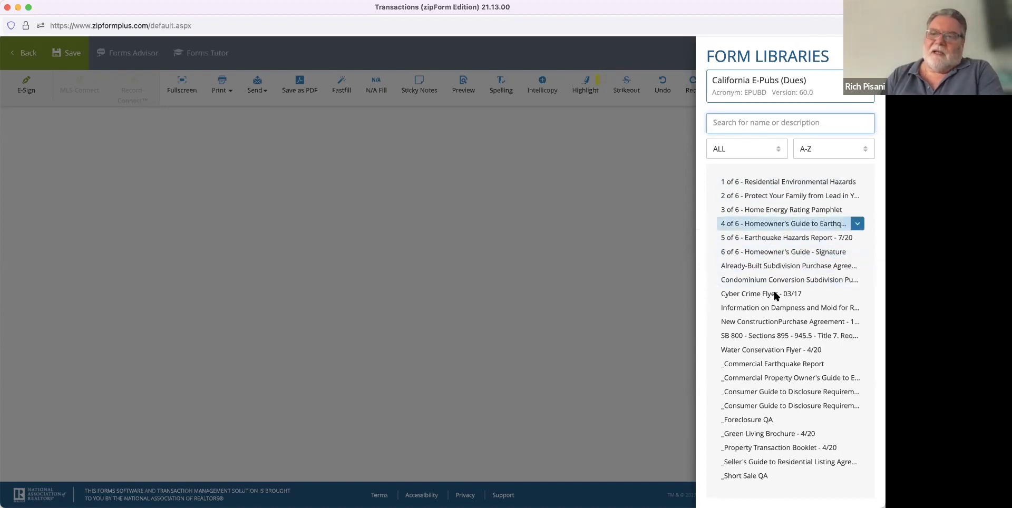
scroll(777, 333, "down", 1)
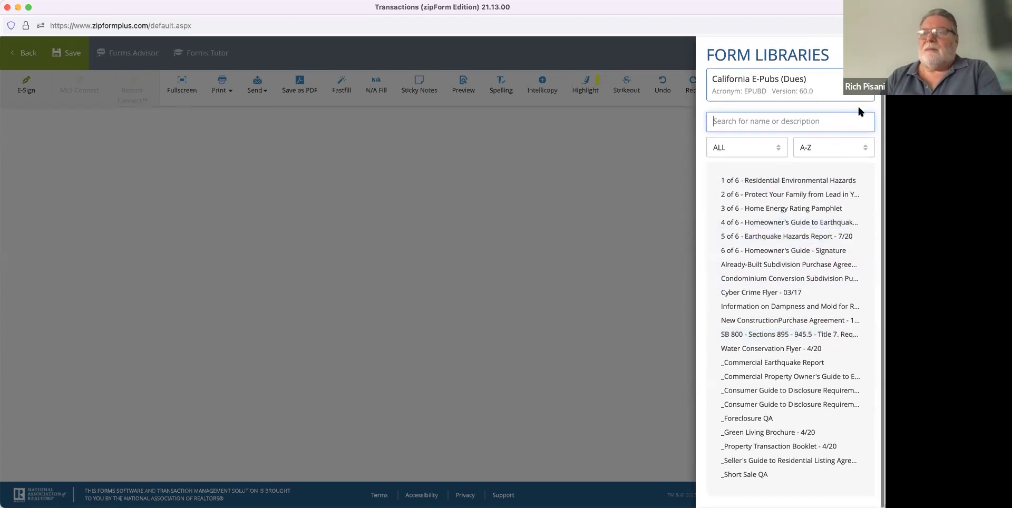
Step: Switch back to the California Association of REALTORS library, search for cc, and add the Cancellation of Contract, Release of Deposit form
left_click(844, 90)
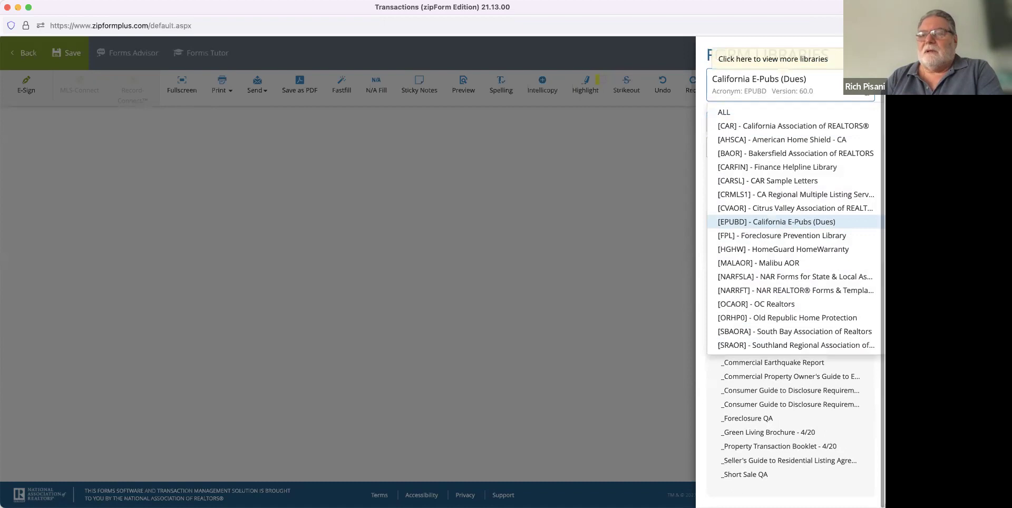
left_click(837, 127)
left_click(773, 132)
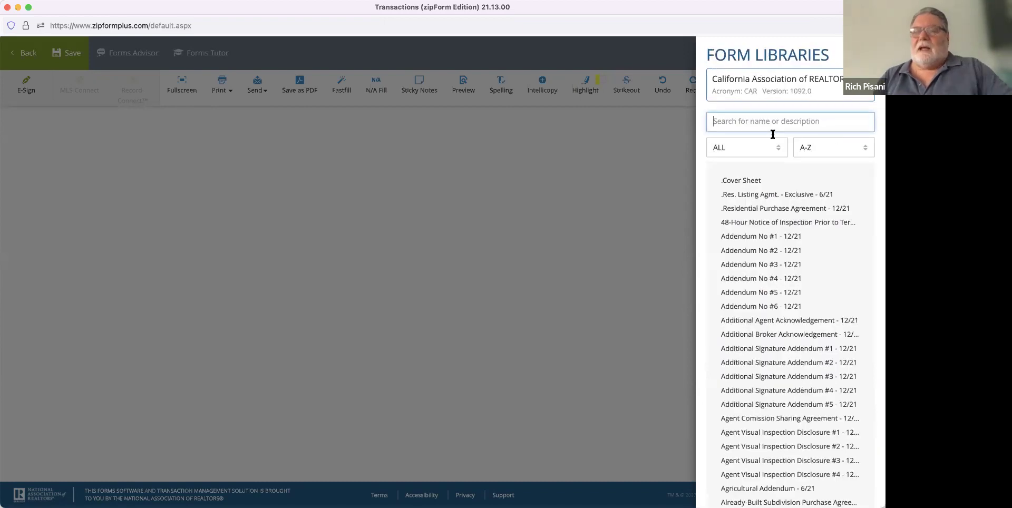
type("cc")
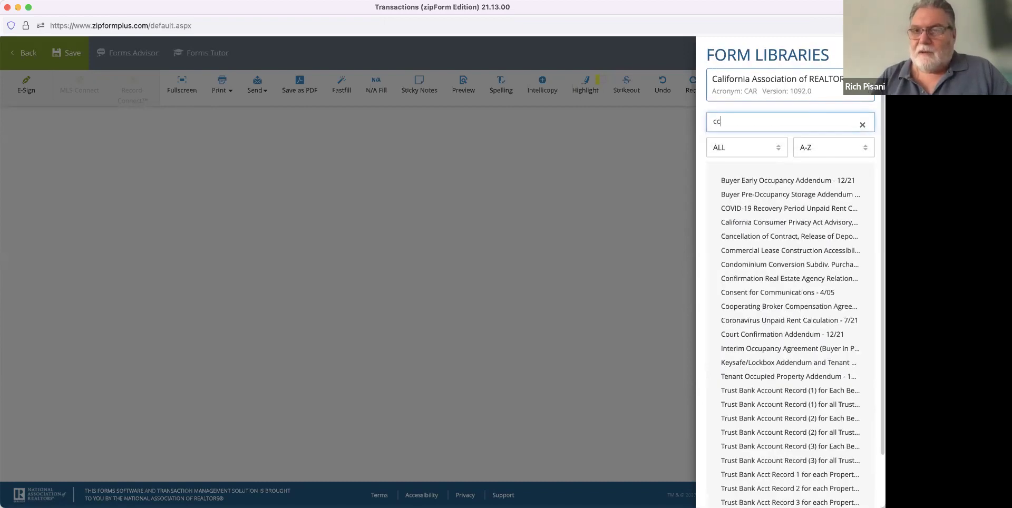
left_click(822, 124)
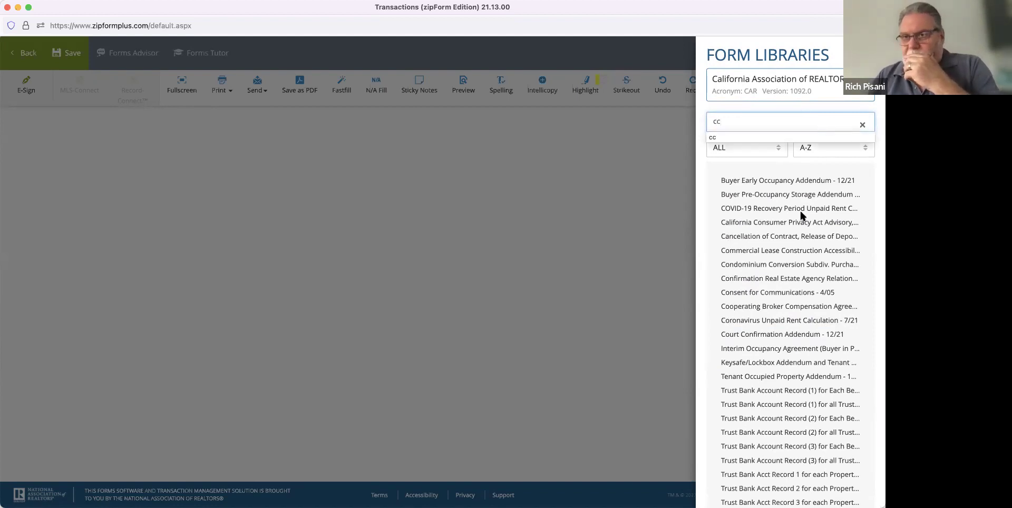
left_click(800, 237)
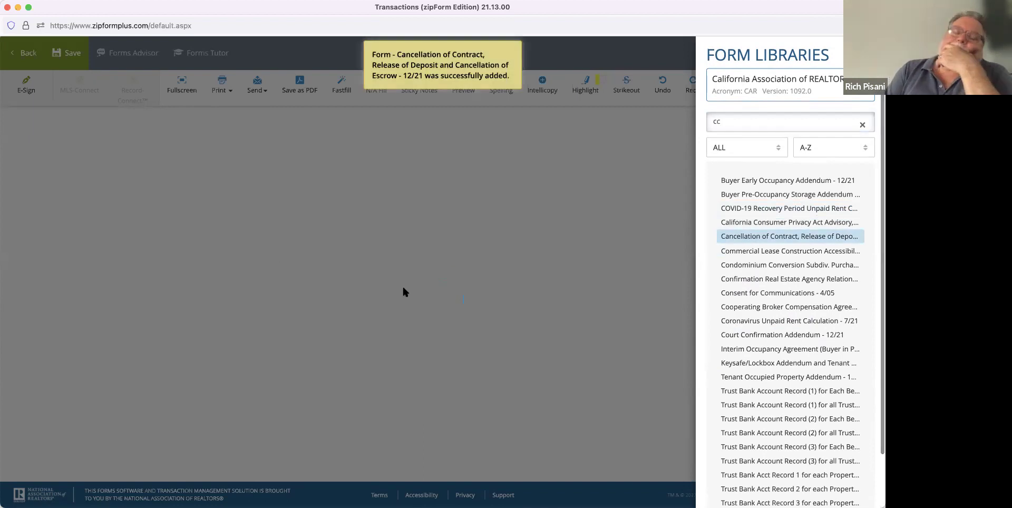
left_click(612, 272)
Step: Read through the Cancellation of Contract form, from the cancellation reasons and deposit release options to the page 2 signature lines
scroll(653, 267, "down", 3)
scroll(653, 267, "down", 1)
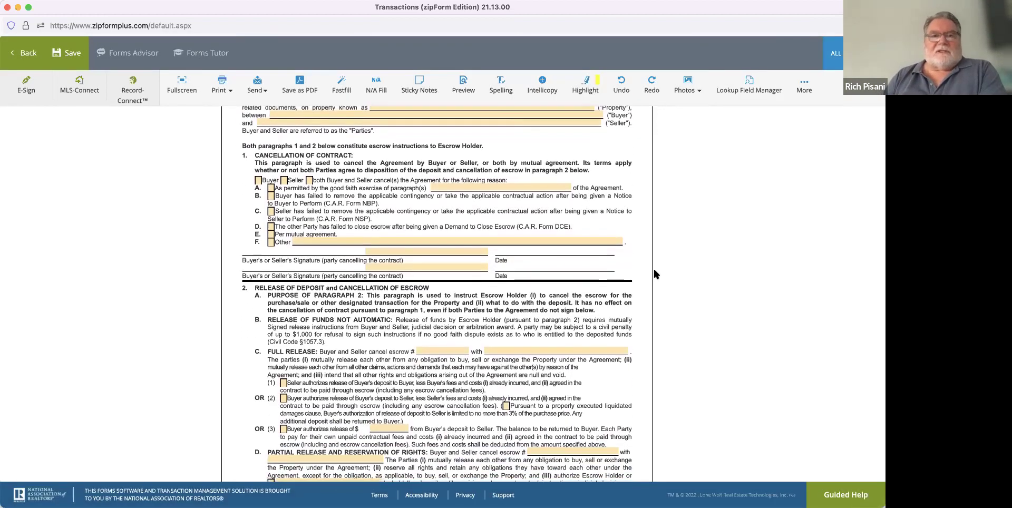
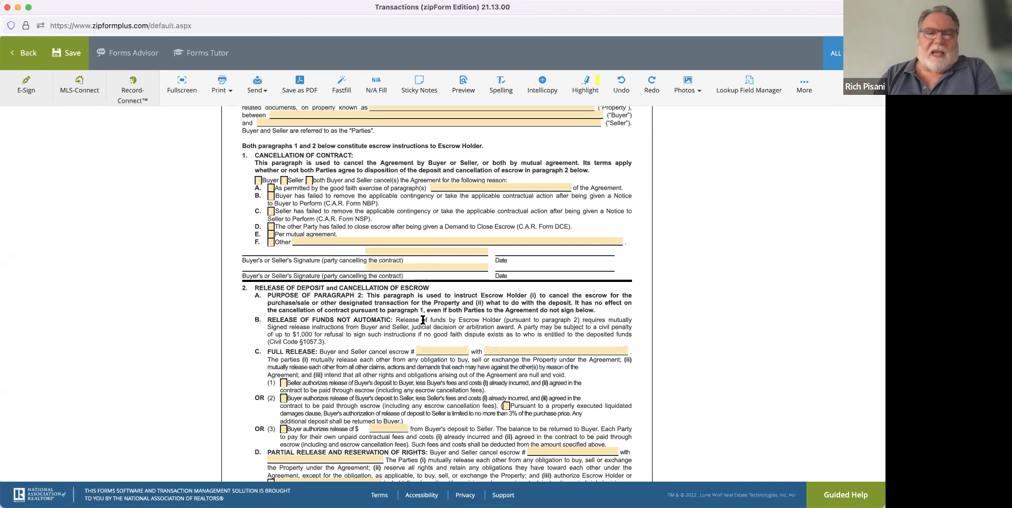
scroll(423, 320, "down", 3)
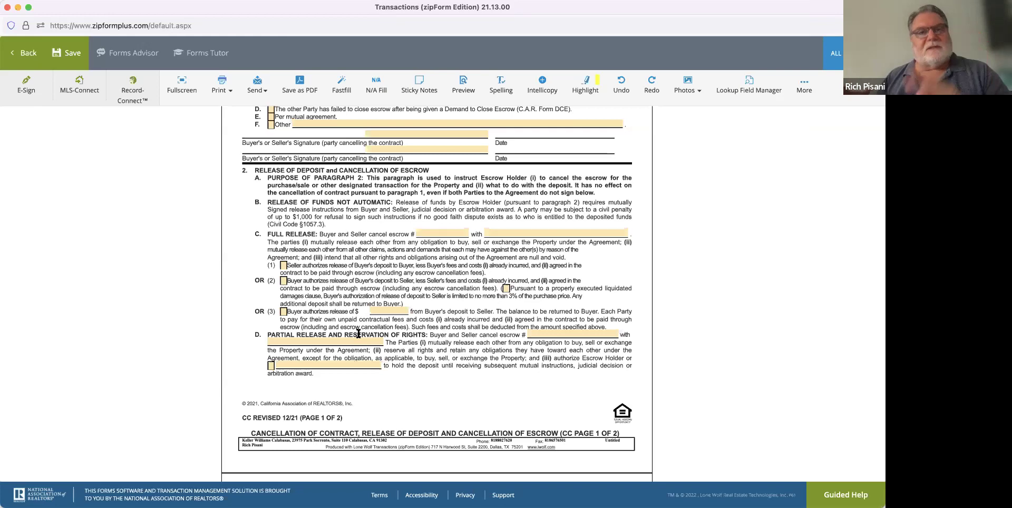
scroll(358, 334, "down", 3)
scroll(359, 335, "down", 2)
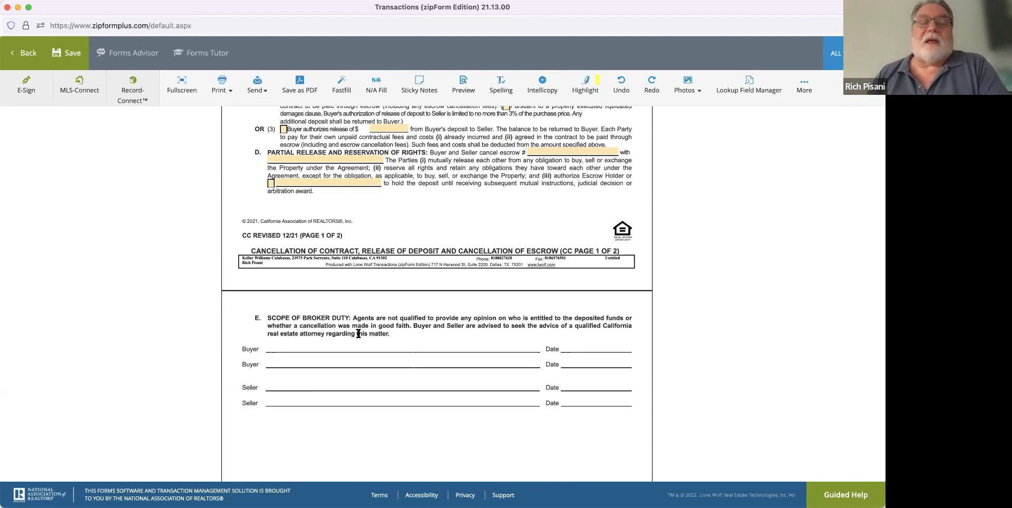
scroll(359, 334, "up", 5)
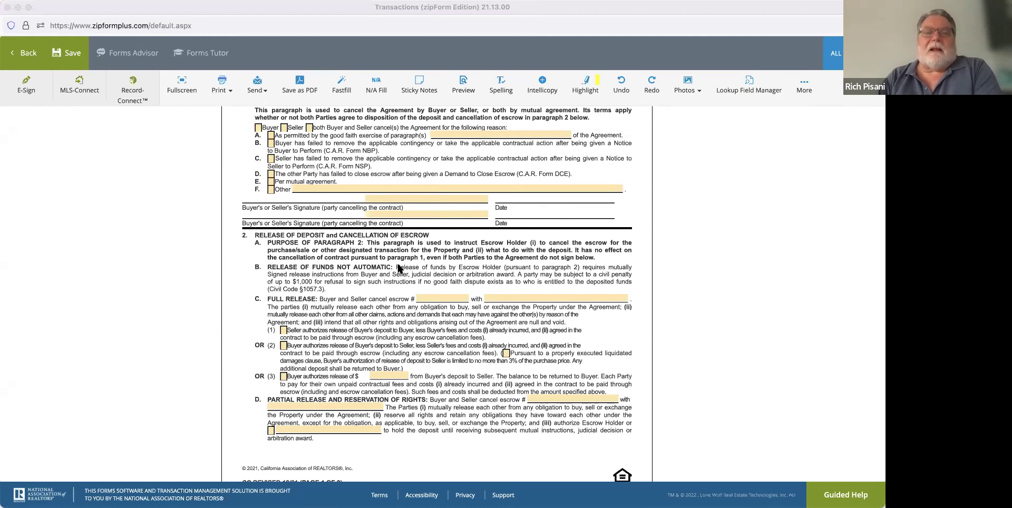
left_click(709, 116)
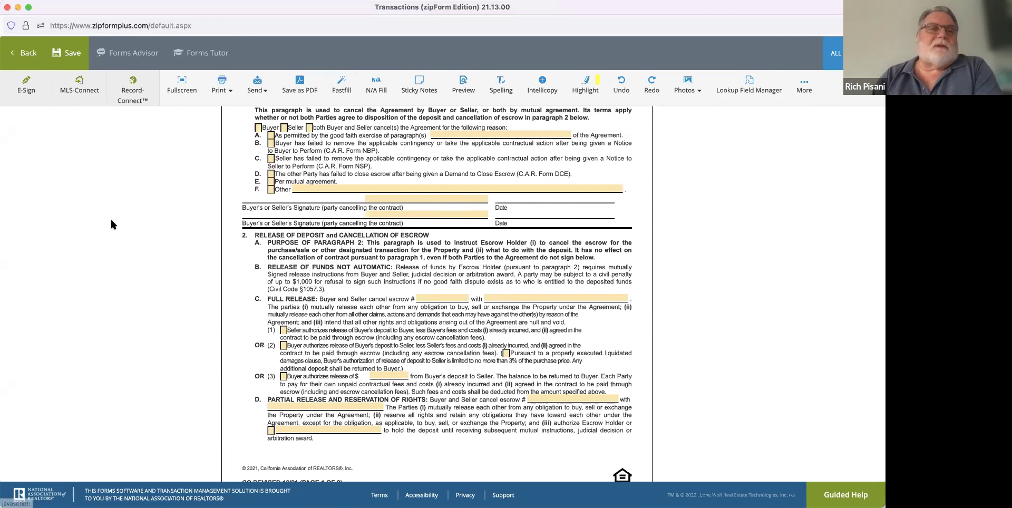
Step: Leave the cancellation form, search the C.A.R. form library for rr, and open Request for Repair #1 - 12/21
left_click(25, 53)
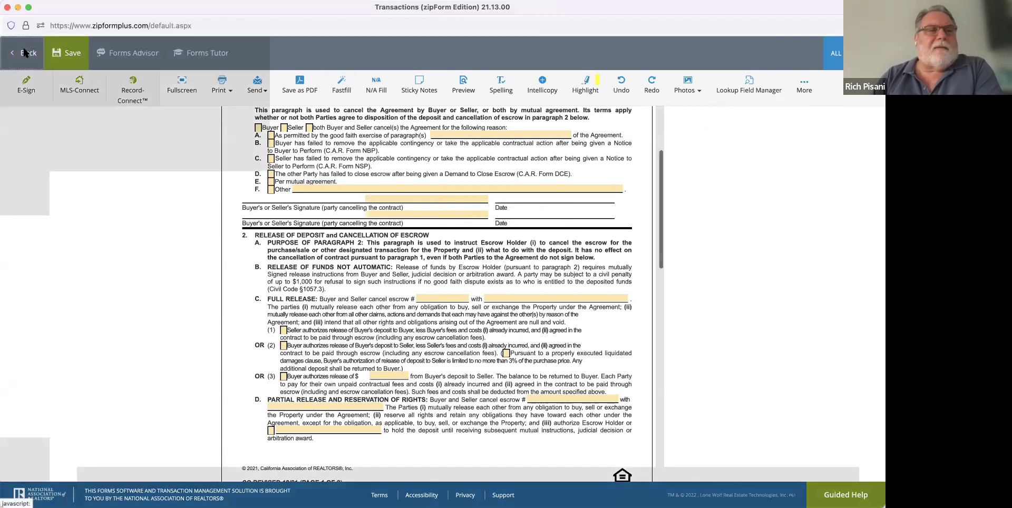
left_click(552, 124)
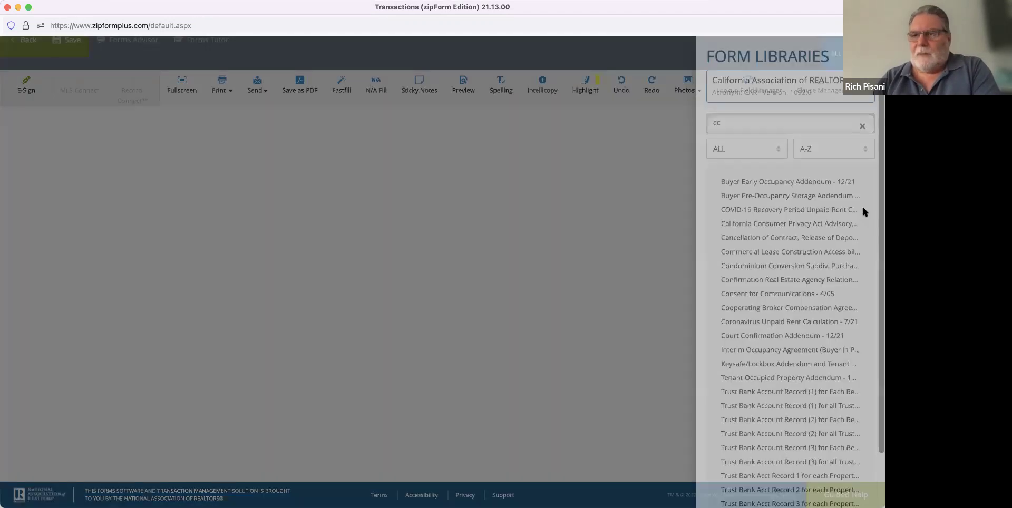
left_click(744, 126)
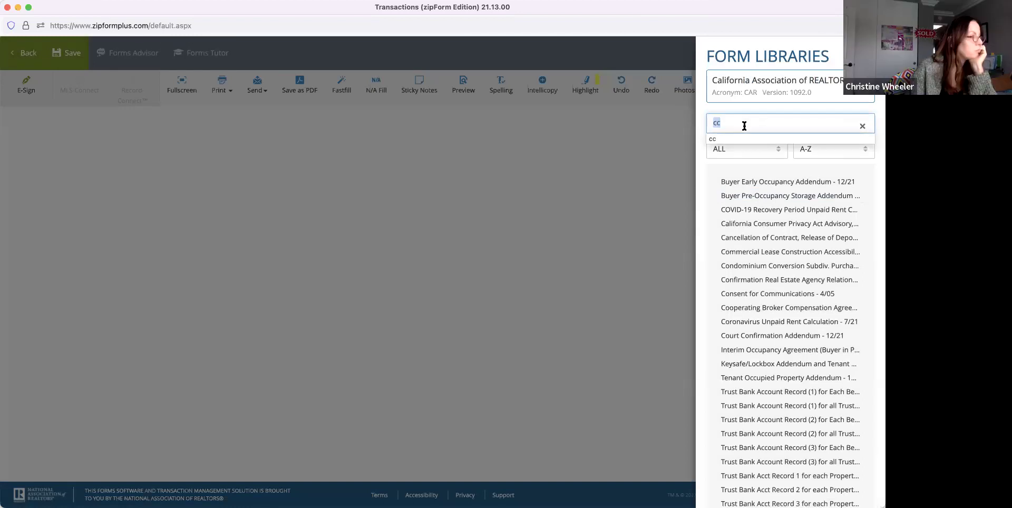
type("rr")
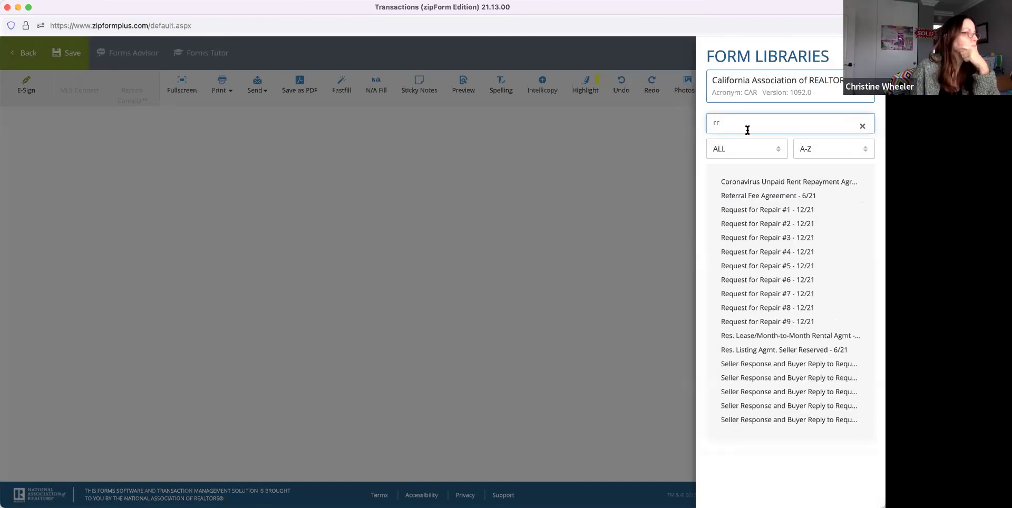
left_click(766, 210)
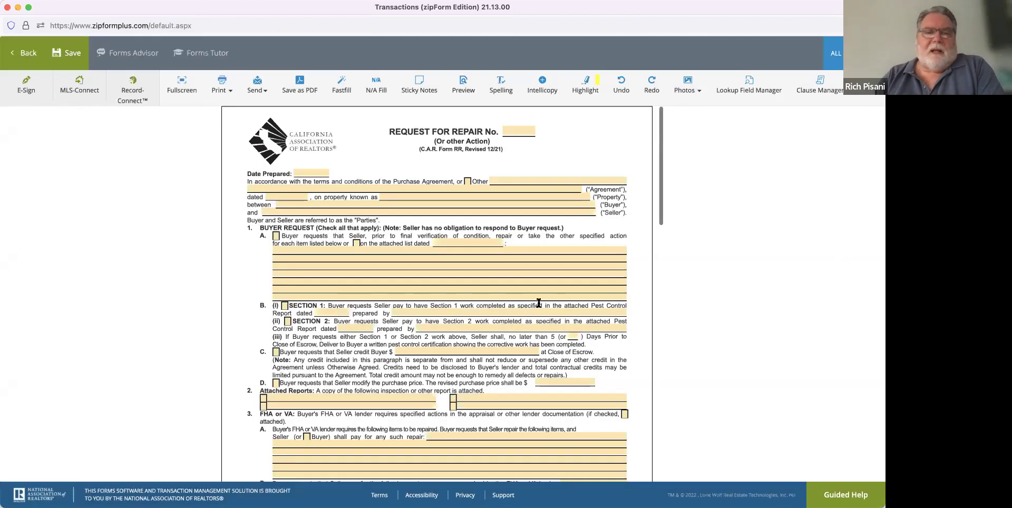
Step: Read through the Request for Repair form, including the expiration terms, seller response and buyer response sections, and return to its beginning
scroll(539, 303, "down", 5)
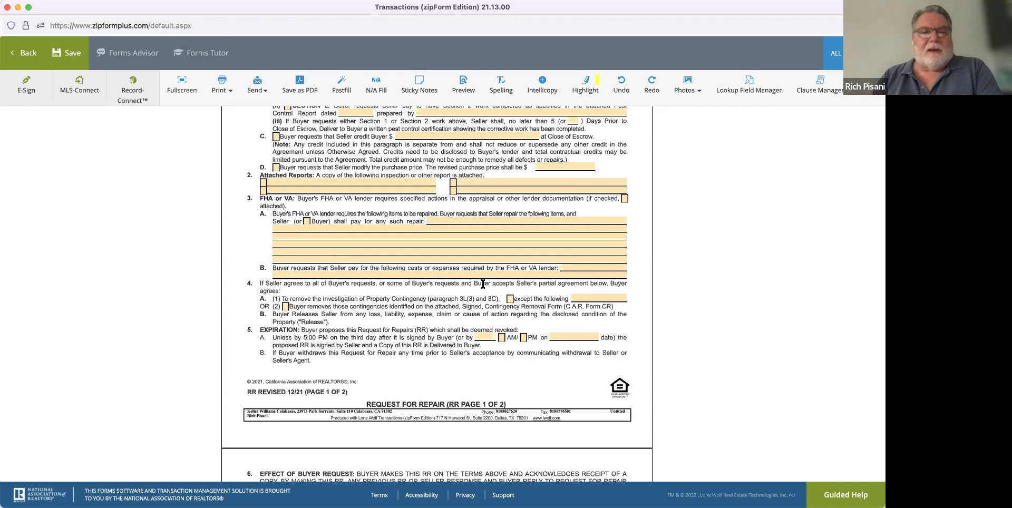
scroll(483, 284, "down", 5)
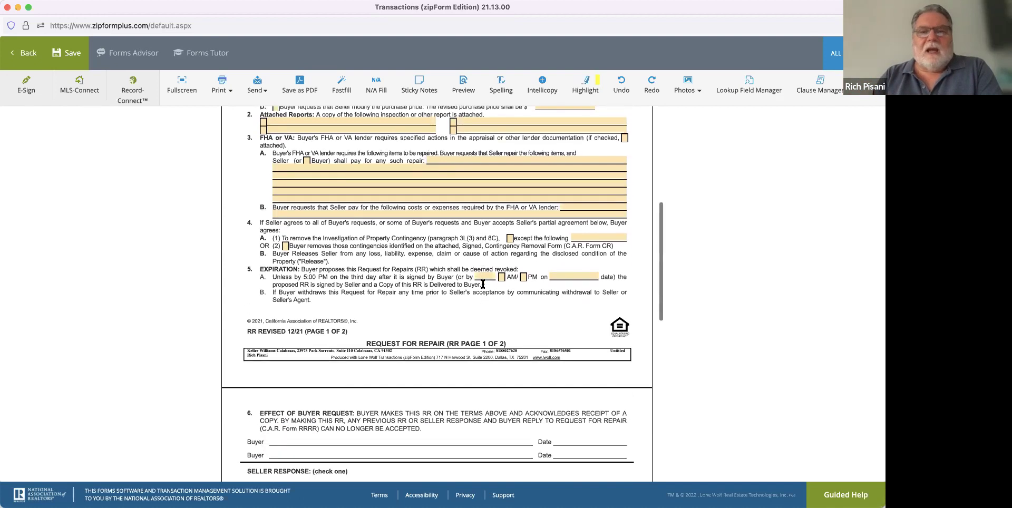
scroll(483, 286, "up", 3)
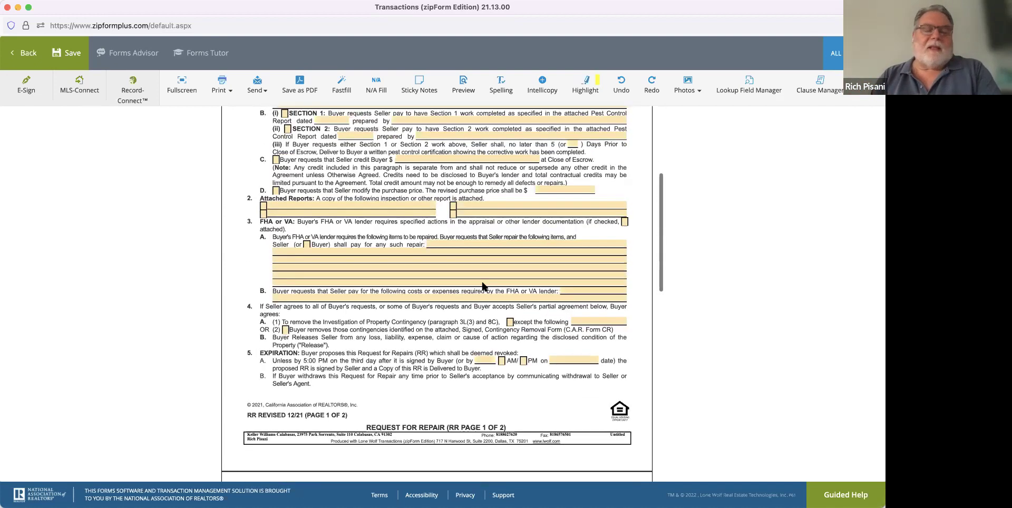
scroll(483, 286, "down", 8)
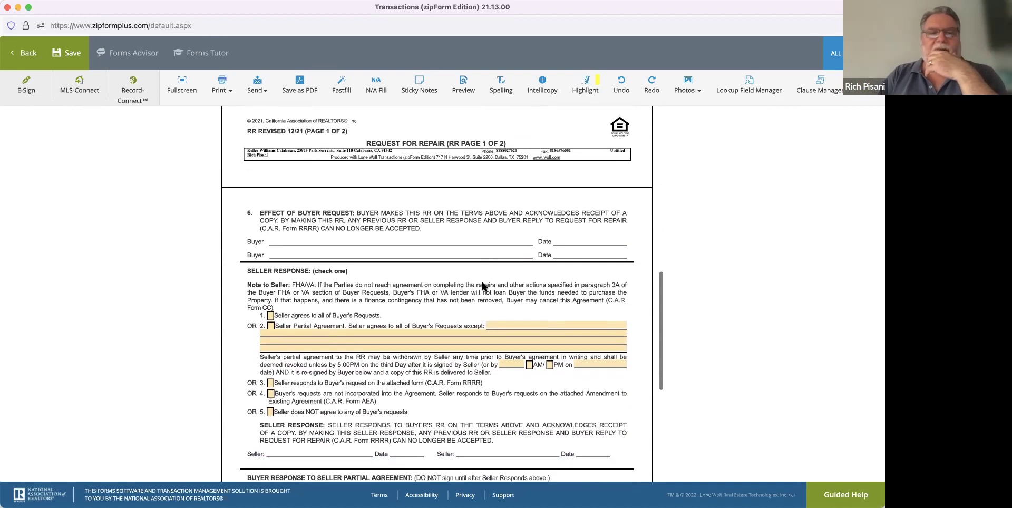
scroll(483, 285, "up", 1)
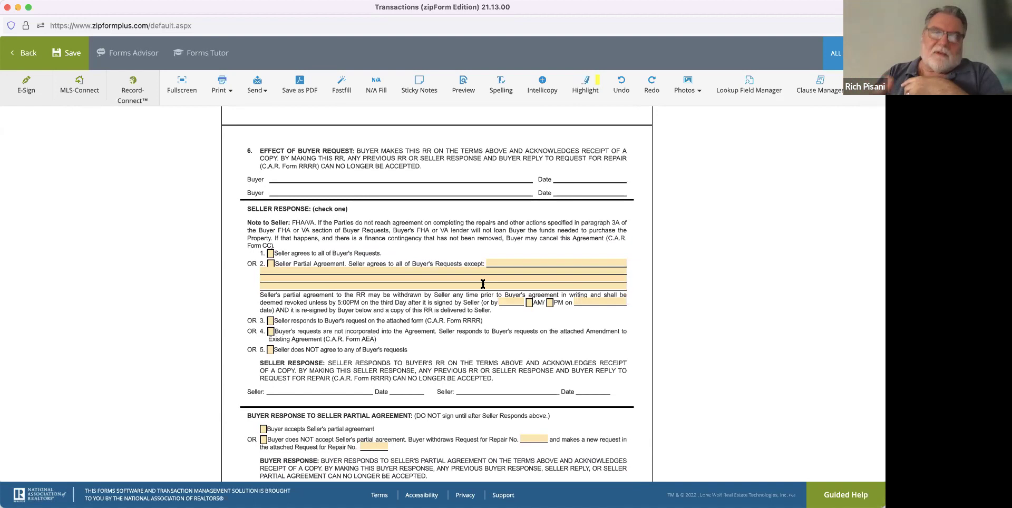
scroll(483, 284, "down", 3)
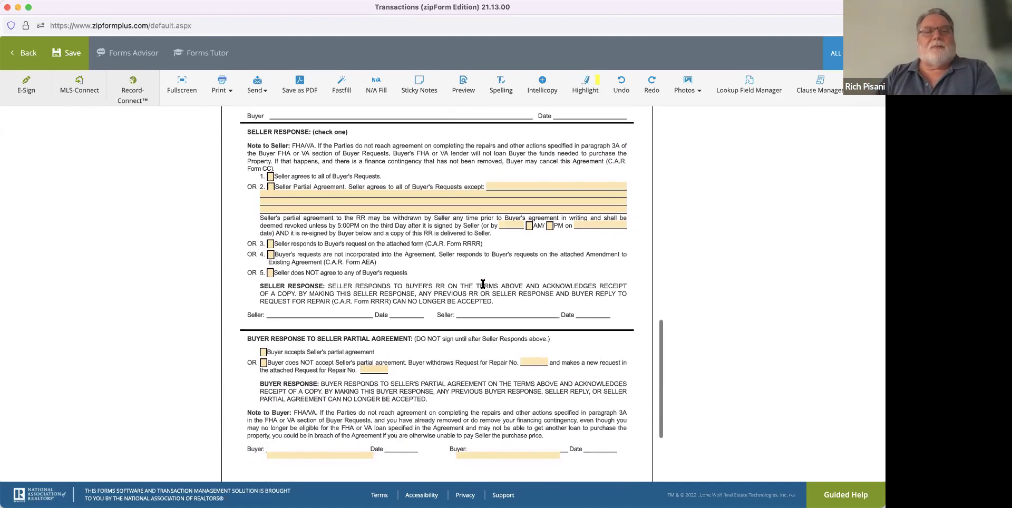
scroll(483, 285, "down", 1)
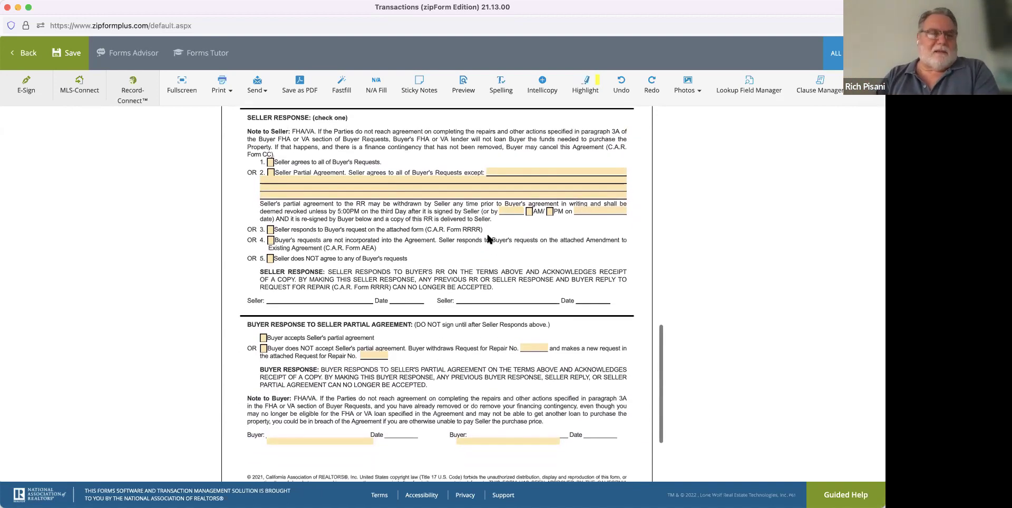
scroll(488, 237, "down", 2)
scroll(488, 236, "up", 14)
scroll(483, 236, "up", 12)
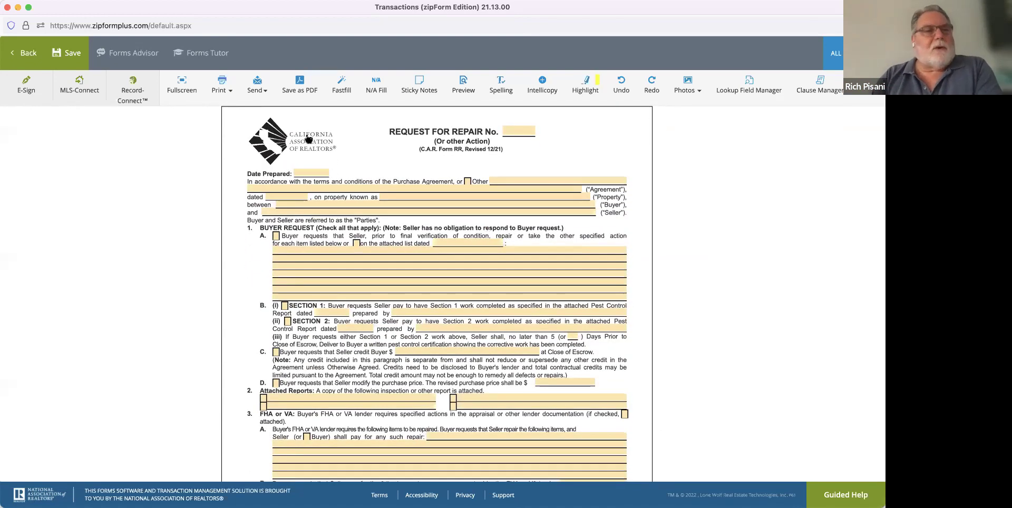
Step: Leave the repair request, start a new transaction, search the form library for cr, and open the Contingency Removal form to review its sections
left_click(25, 57)
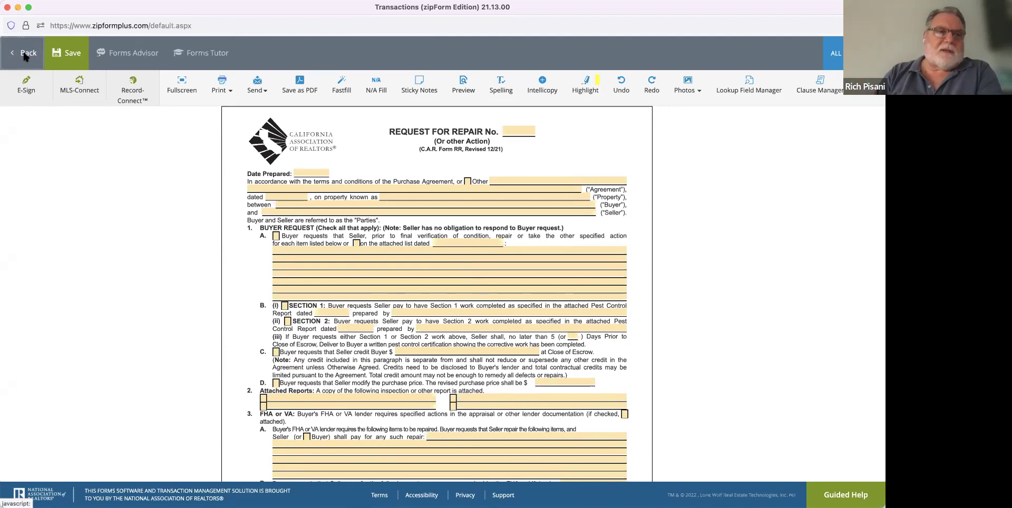
left_click(554, 125)
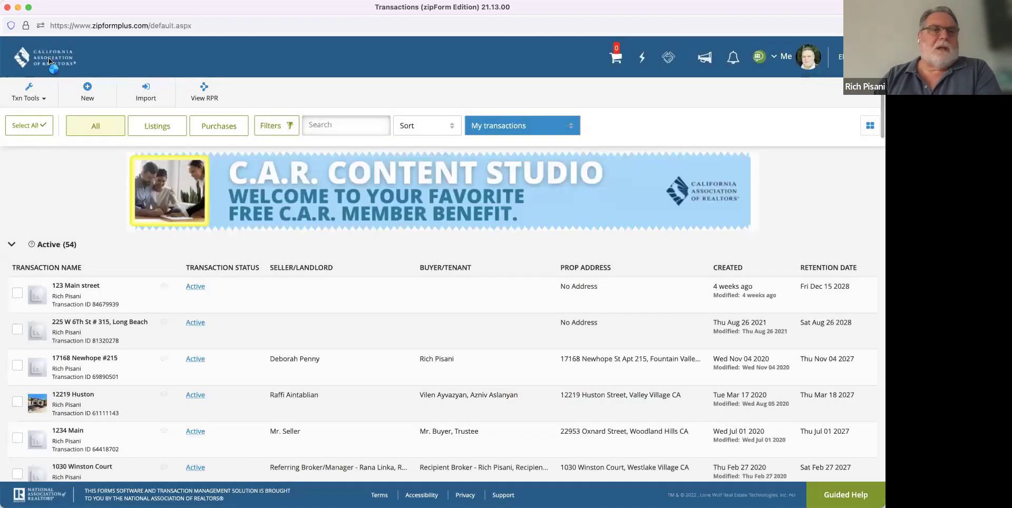
left_click(81, 91)
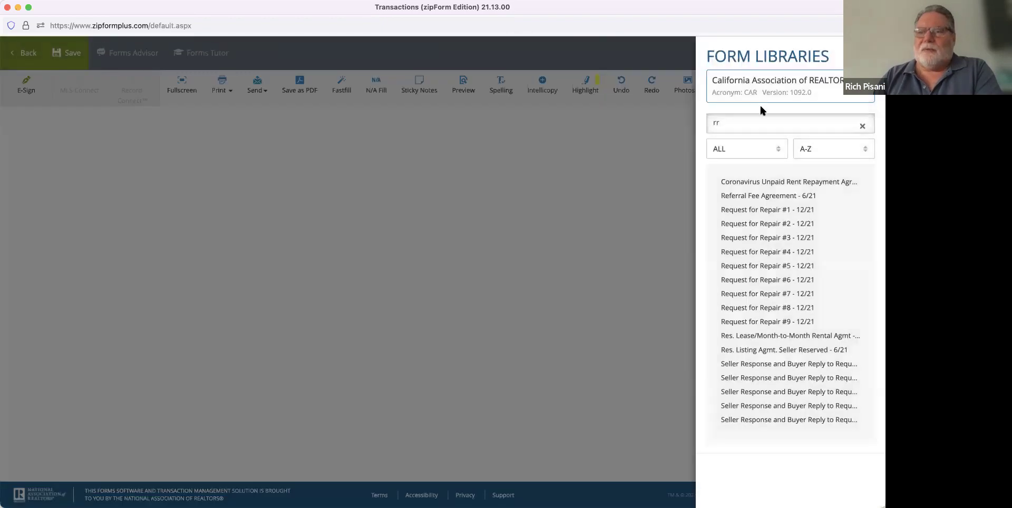
double_click(742, 123)
type("cr")
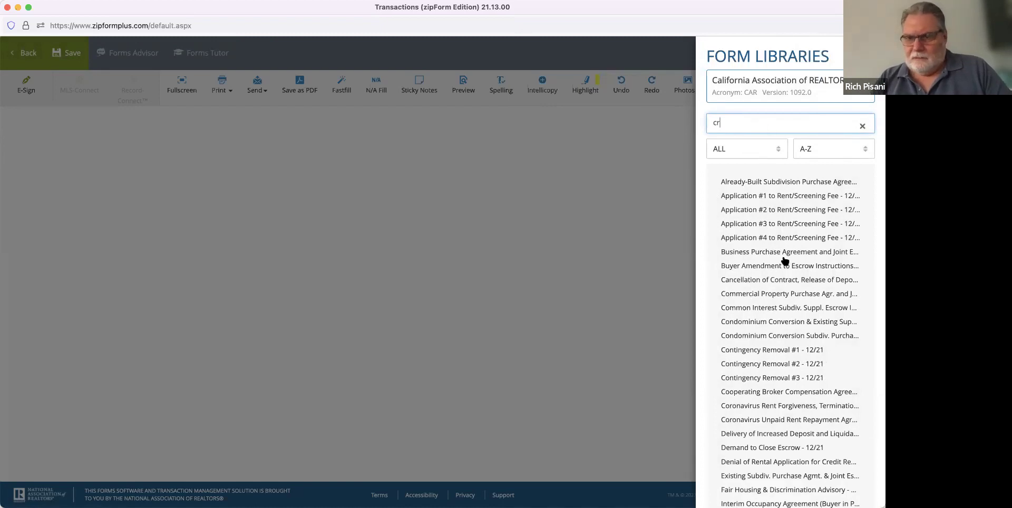
scroll(775, 295, "down", 1)
left_click(763, 317)
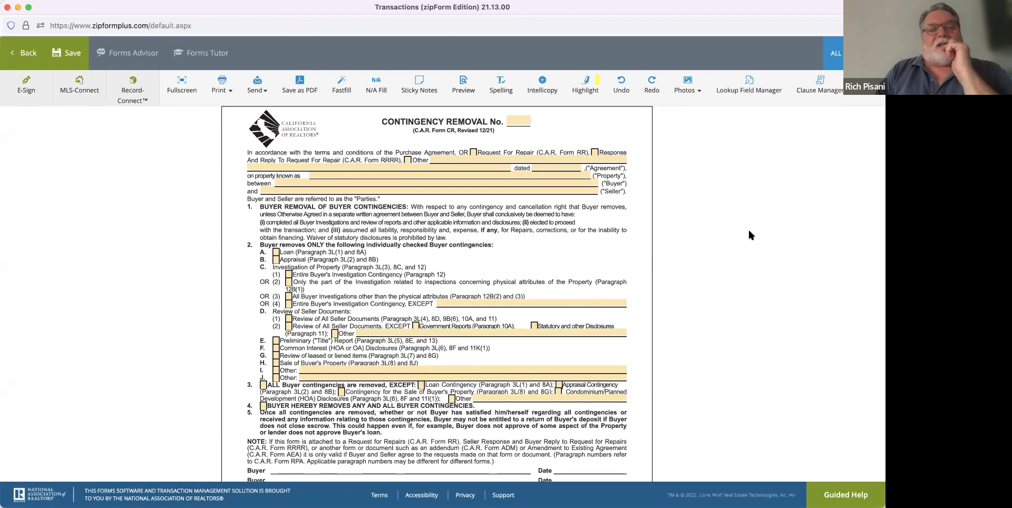
scroll(569, 257, "down", 3)
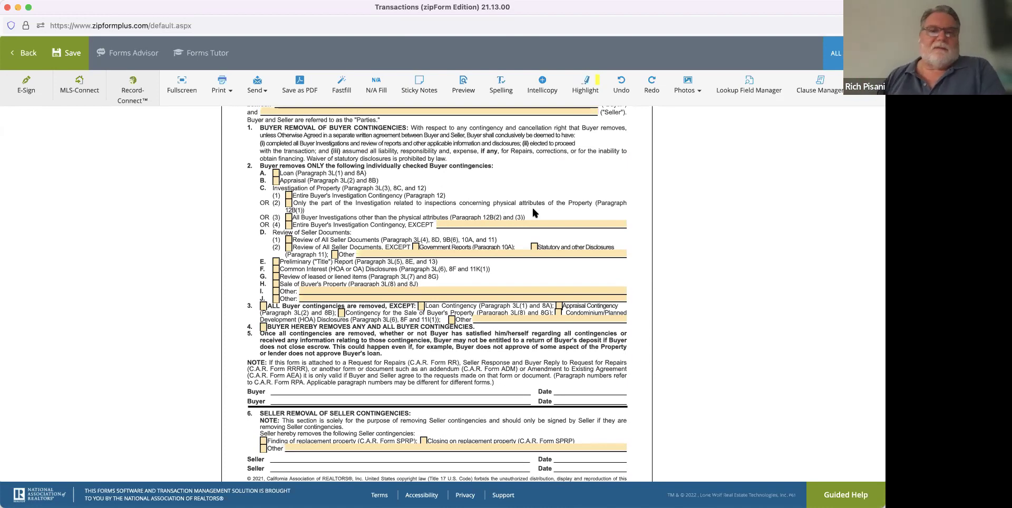
Step: Read the rest of the Contingency Removal form down to the seller contingency section and page footer, and leave the form
scroll(487, 253, "down", 3)
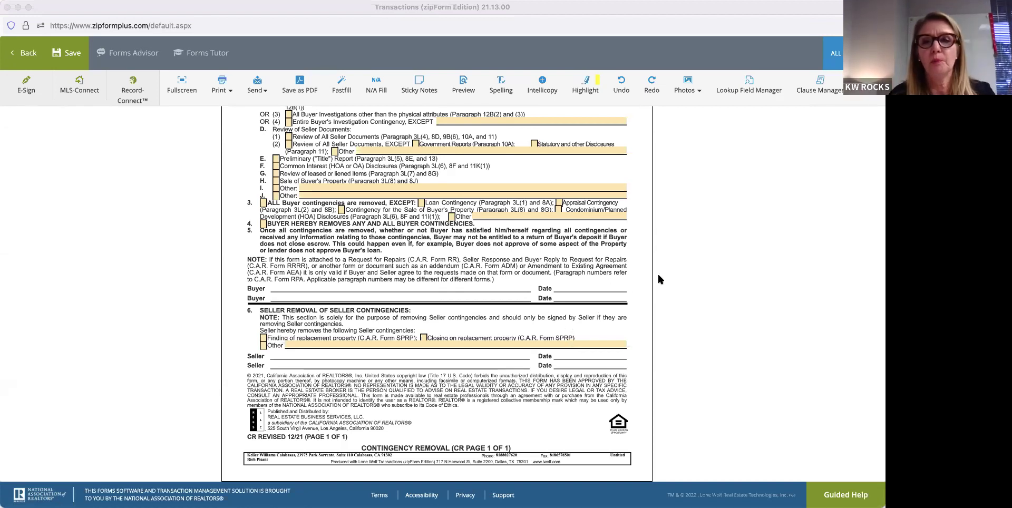
left_click(707, 128)
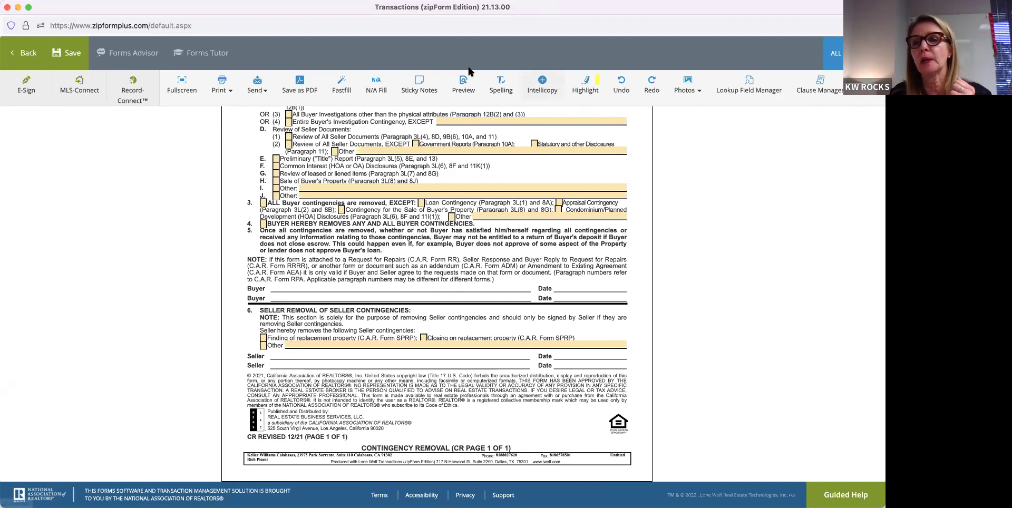
left_click(29, 55)
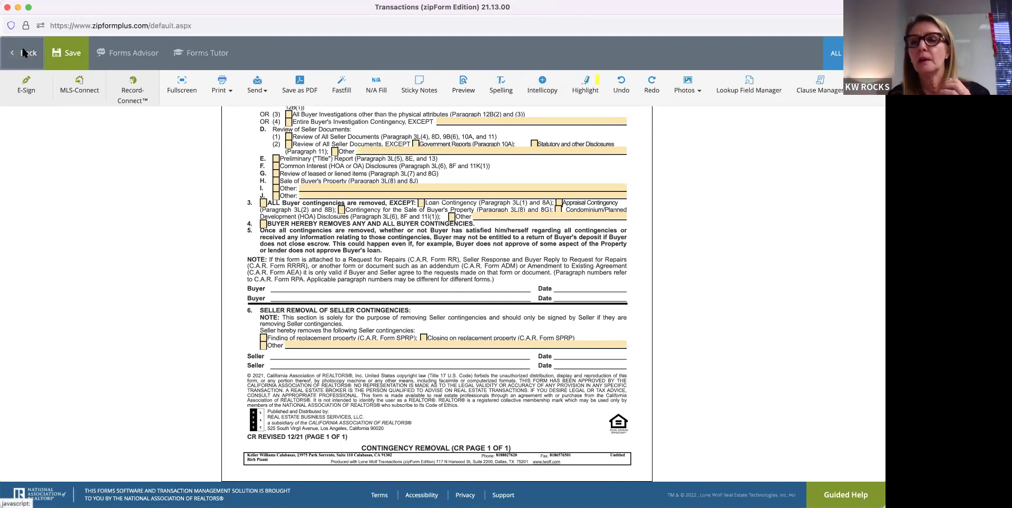
left_click(553, 124)
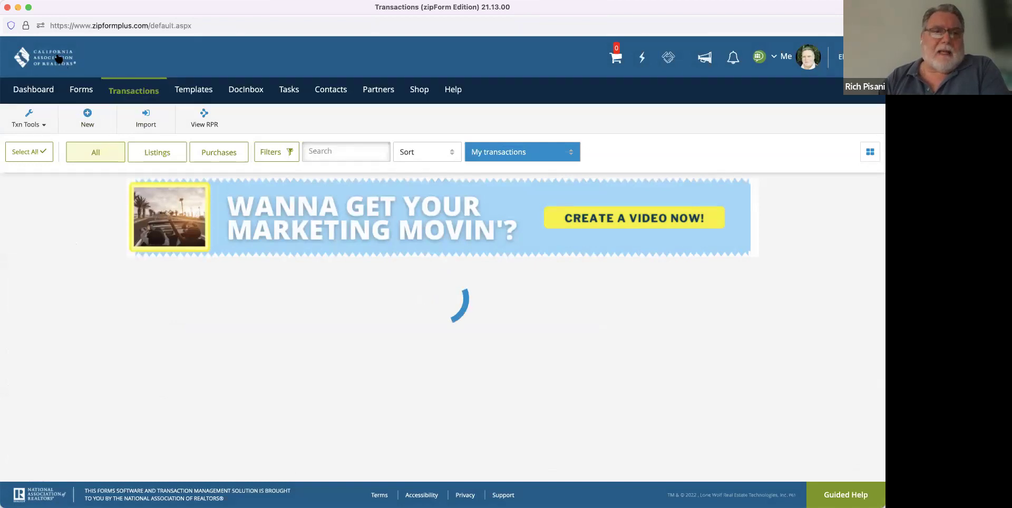
Step: Open the Residential Purchase template from the saved templates to view its documents, and return to the transactions list
left_click(192, 90)
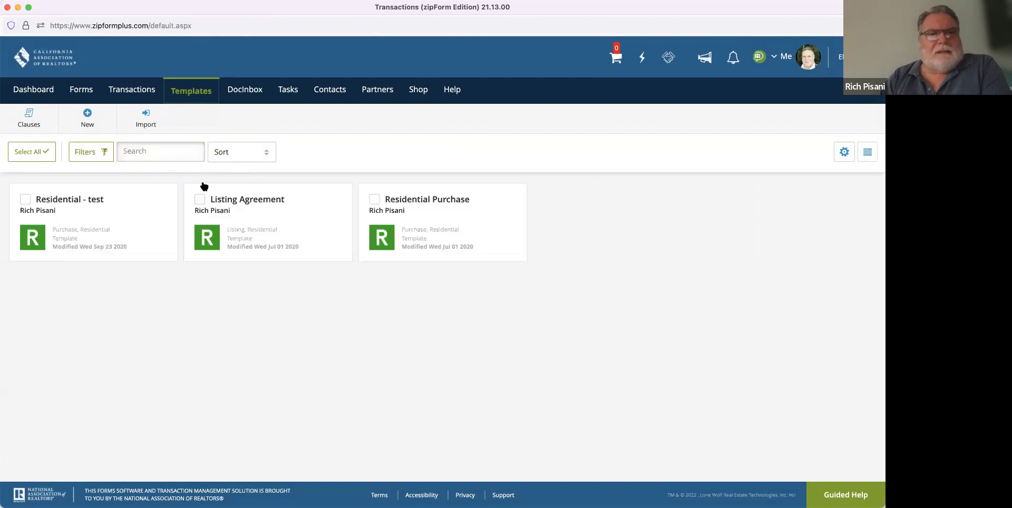
left_click(453, 230)
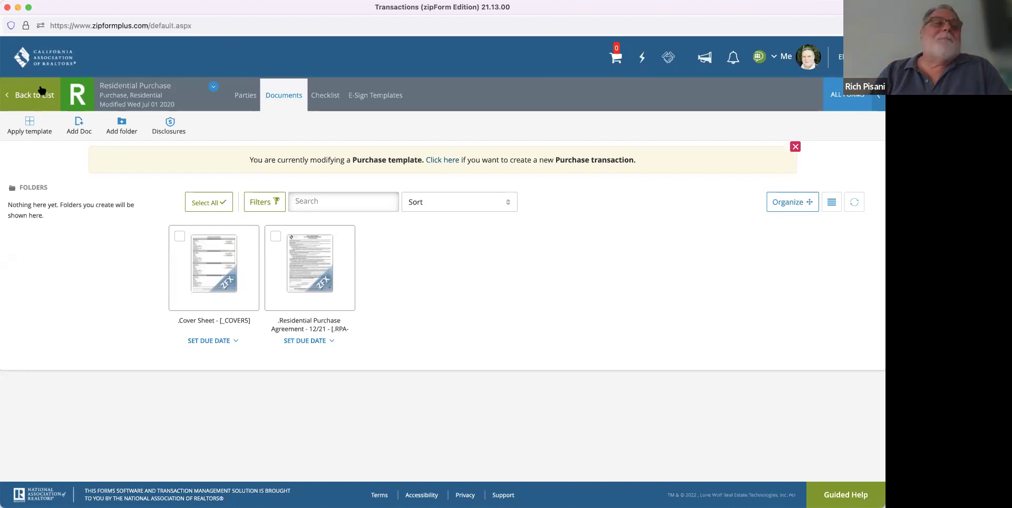
left_click(41, 55)
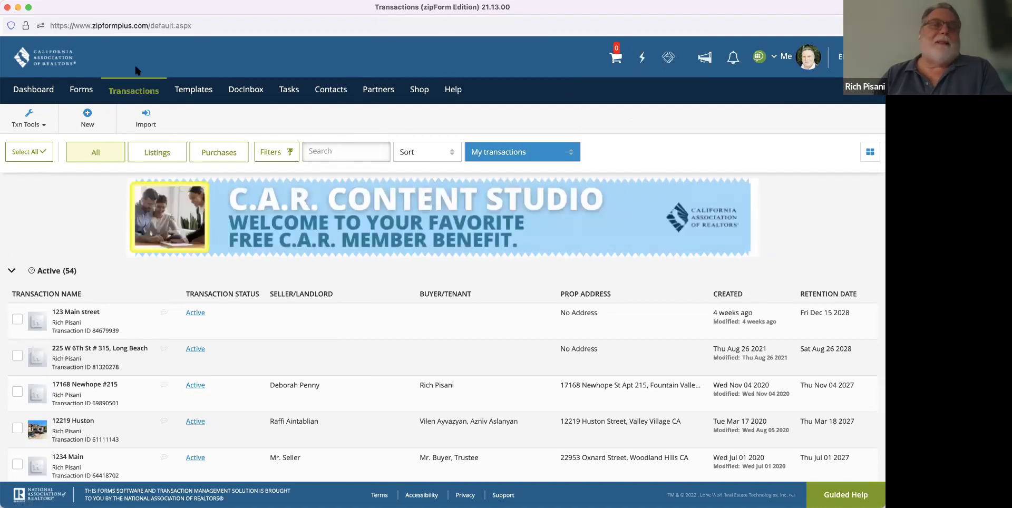
Step: Search the C.A.R. form library for spq and open the Seller Property Questionnaire - 12/21
left_click(82, 89)
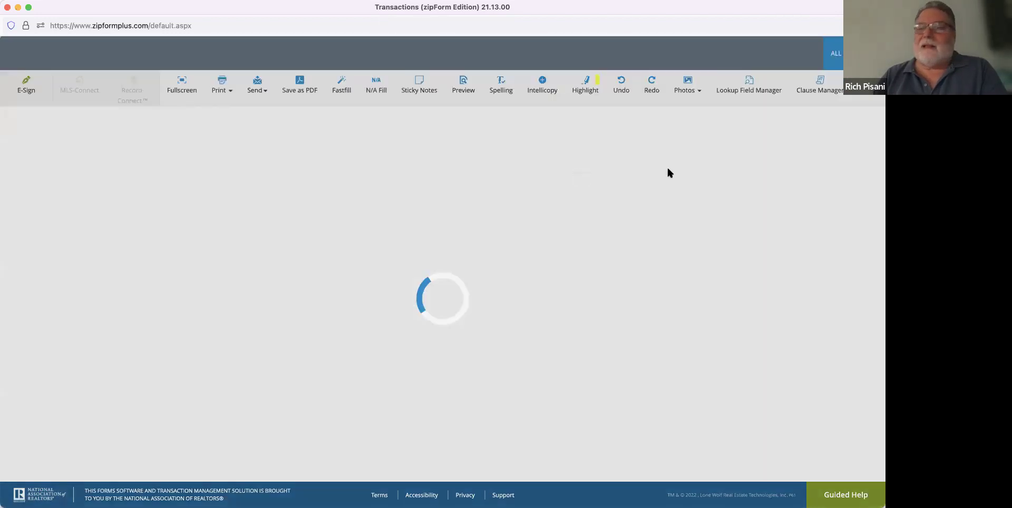
double_click(726, 123)
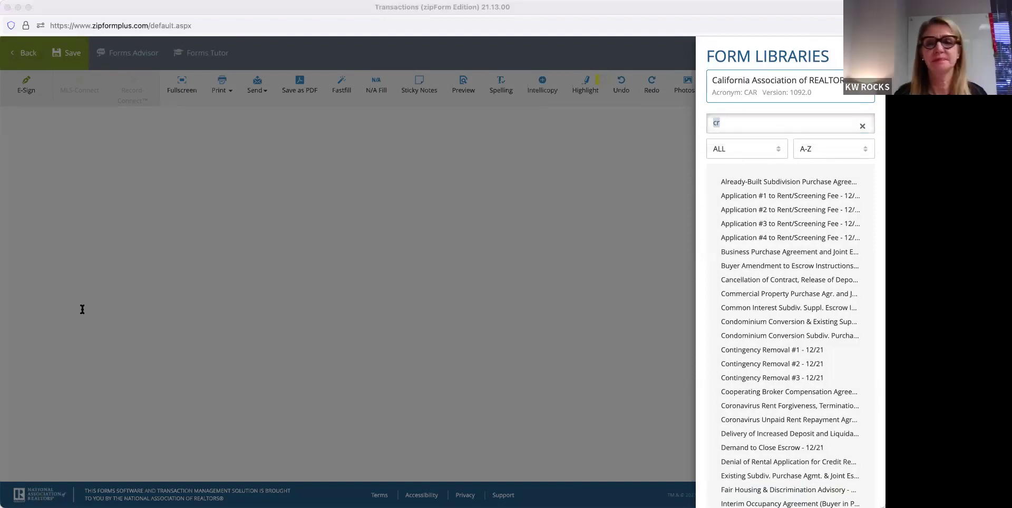
left_click(735, 122)
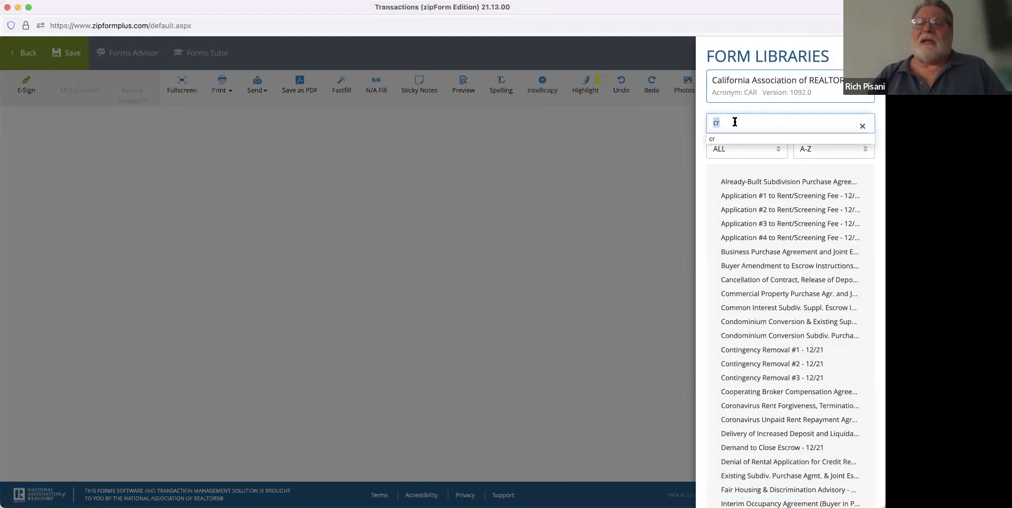
type("sp")
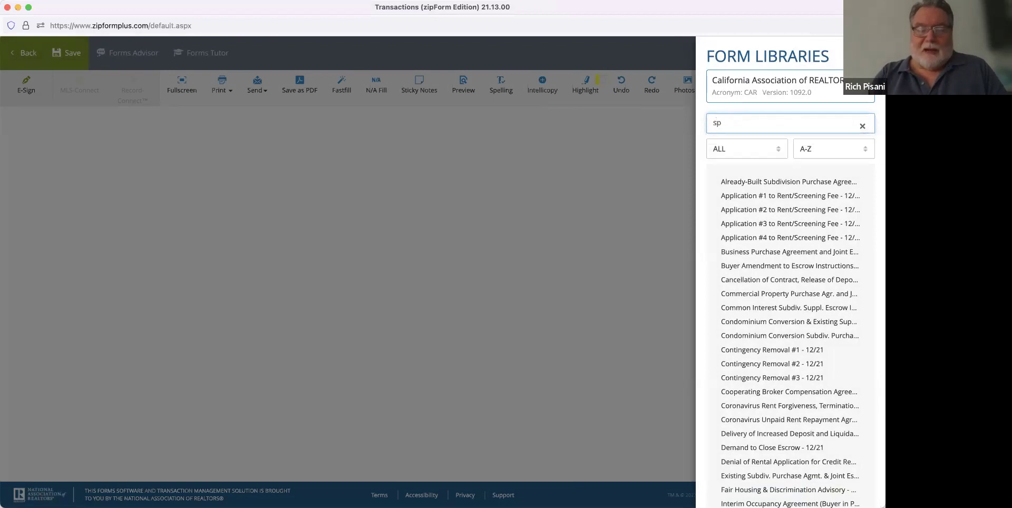
type("q")
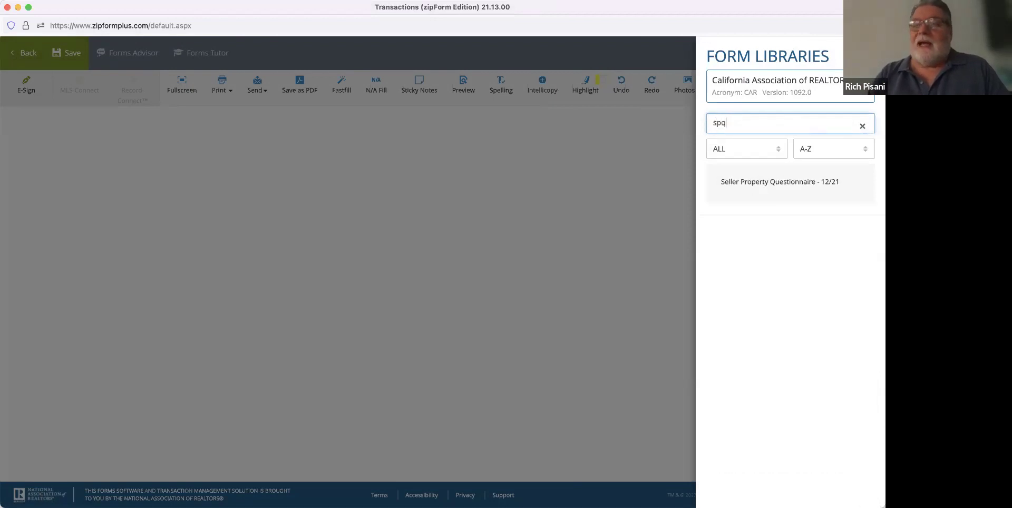
left_click(773, 185)
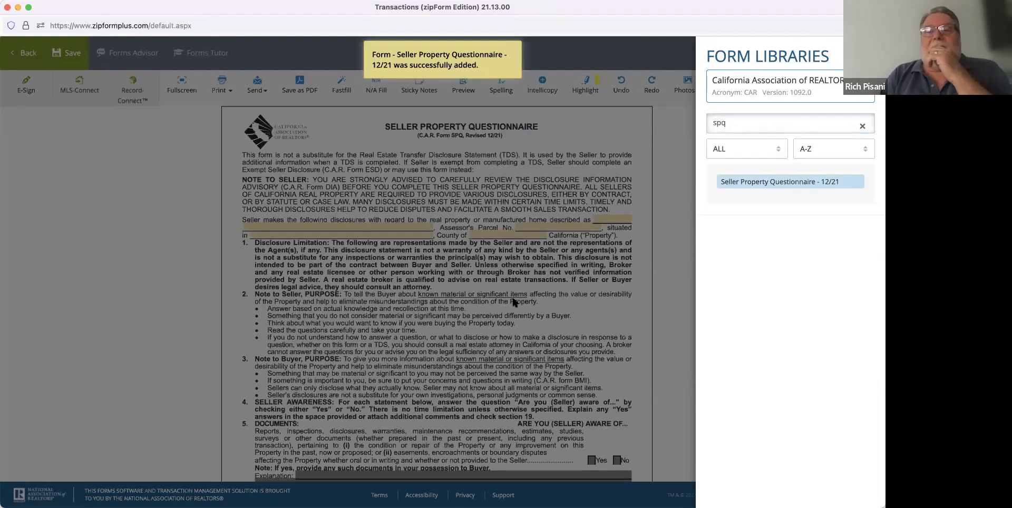
Step: Skim the Seller Property Questionnaire down to the page 4 signature lines and back up to section 6 on page 1
scroll(543, 284, "down", 10)
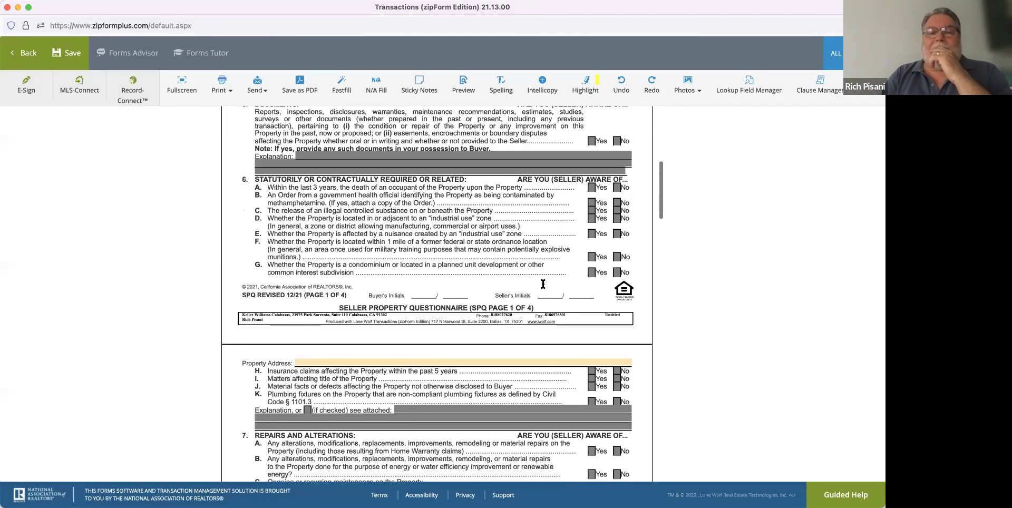
scroll(543, 283, "down", 20)
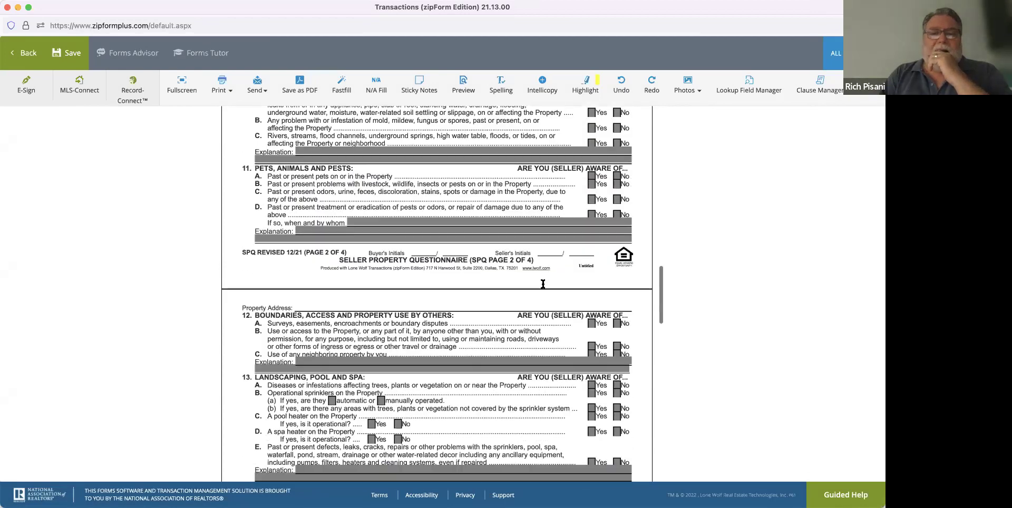
scroll(543, 284, "down", 15)
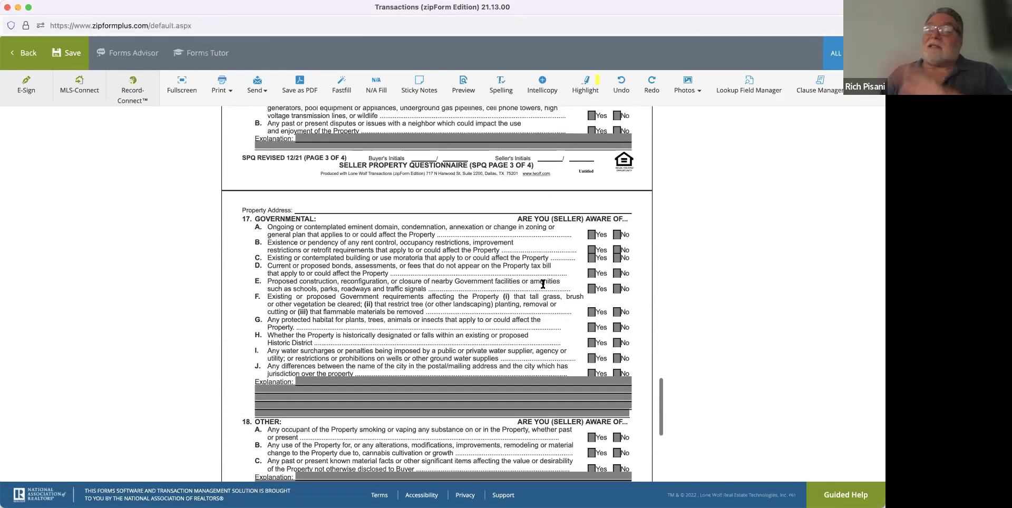
scroll(543, 283, "down", 8)
scroll(543, 283, "up", 12)
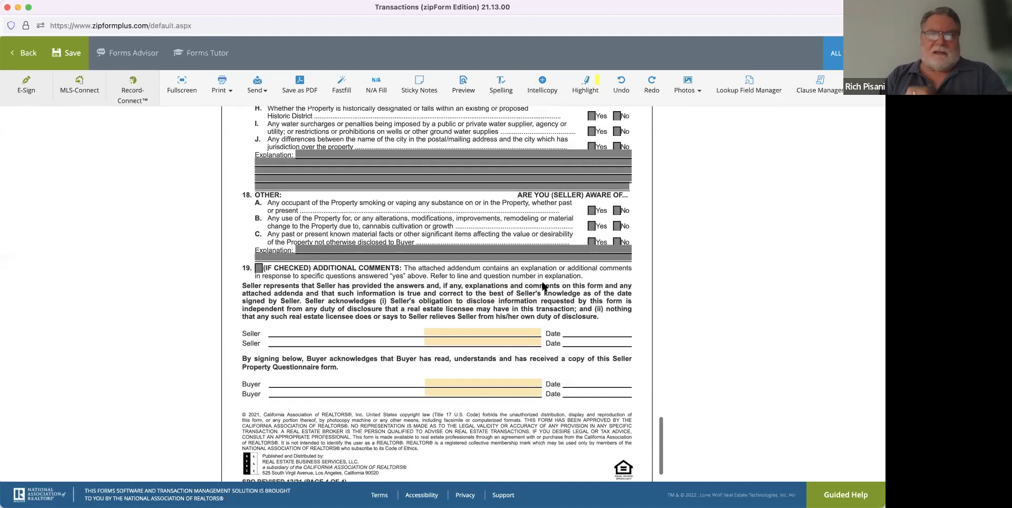
scroll(543, 283, "up", 6)
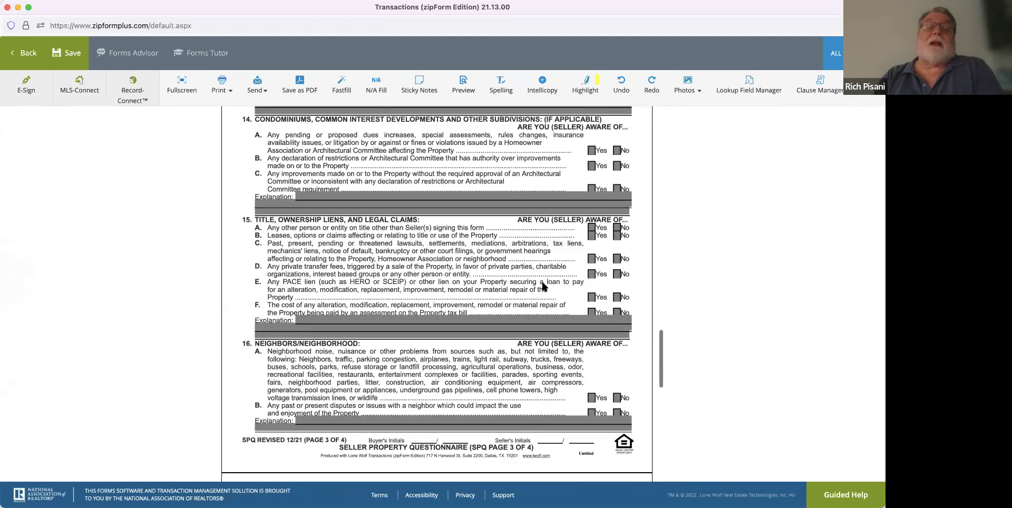
scroll(543, 283, "up", 6)
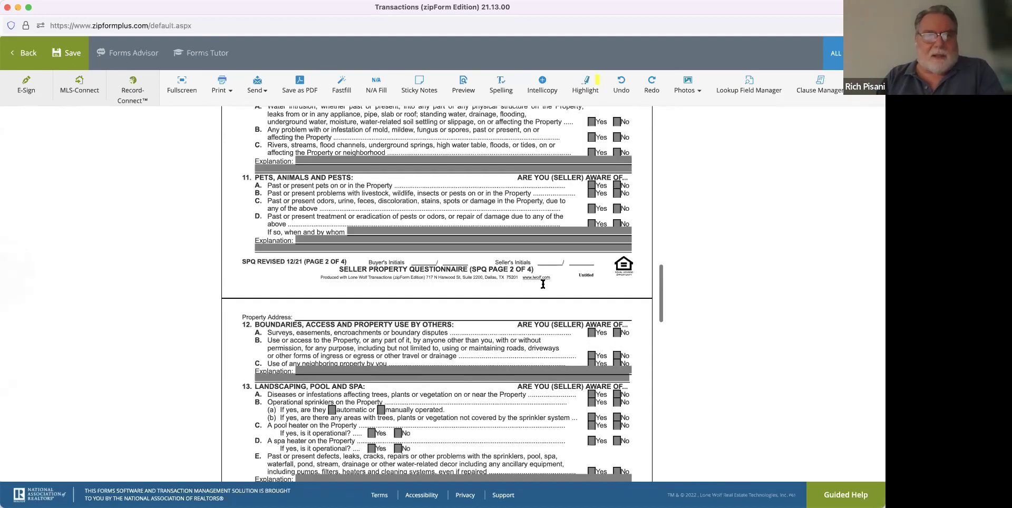
scroll(543, 283, "up", 8)
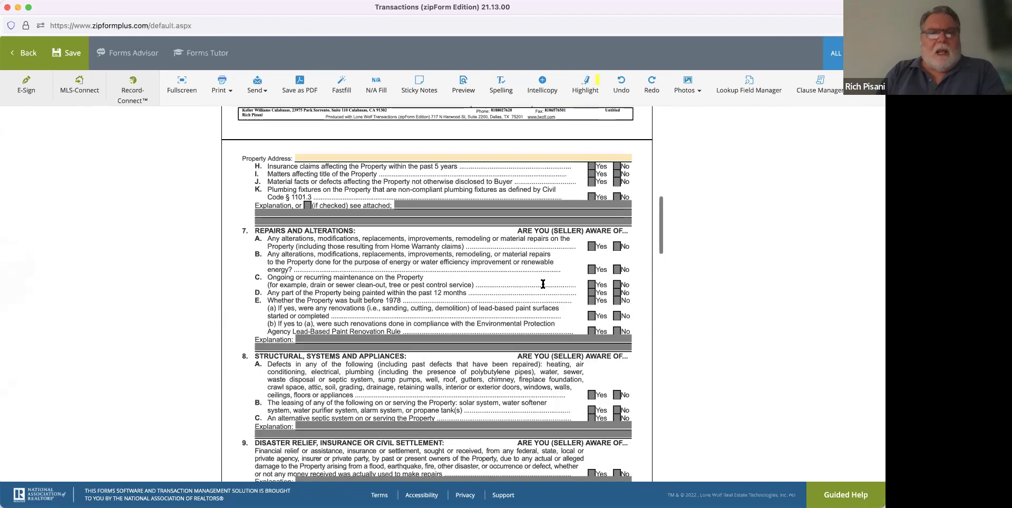
scroll(543, 283, "up", 3)
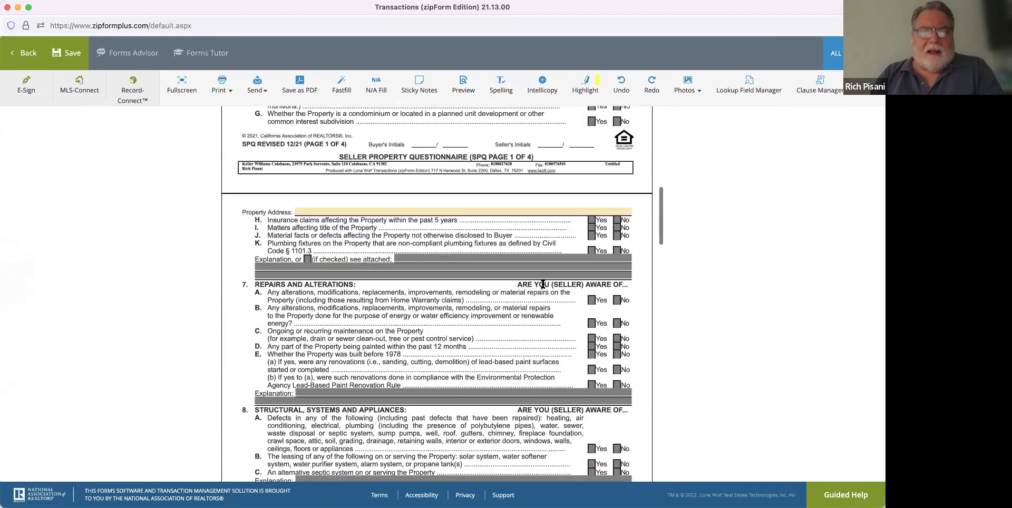
scroll(543, 283, "up", 4)
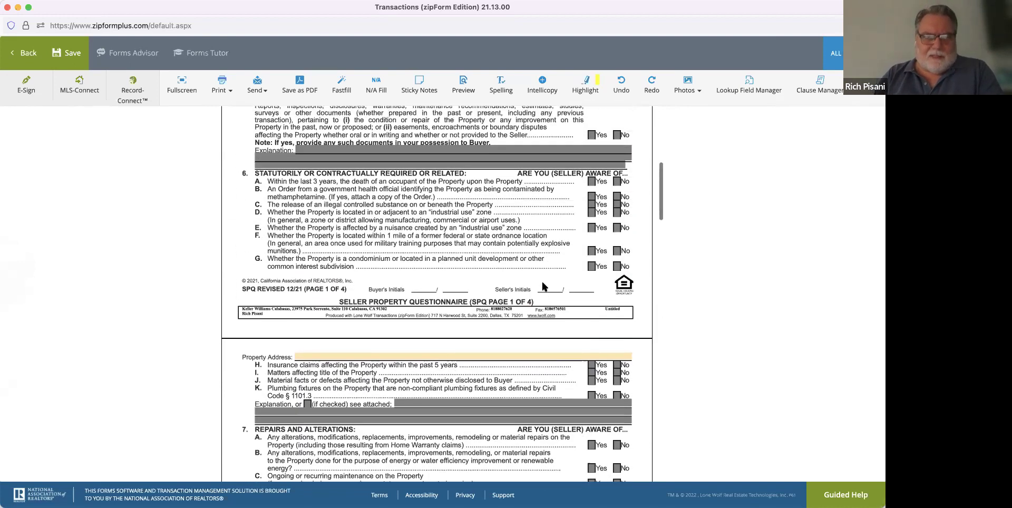
Step: Examine the questionnaire's page 2 and 3 disclosures, including water and mold, pets and boundaries, and return to the opening seller and buyer notes
scroll(543, 285, "down", 15)
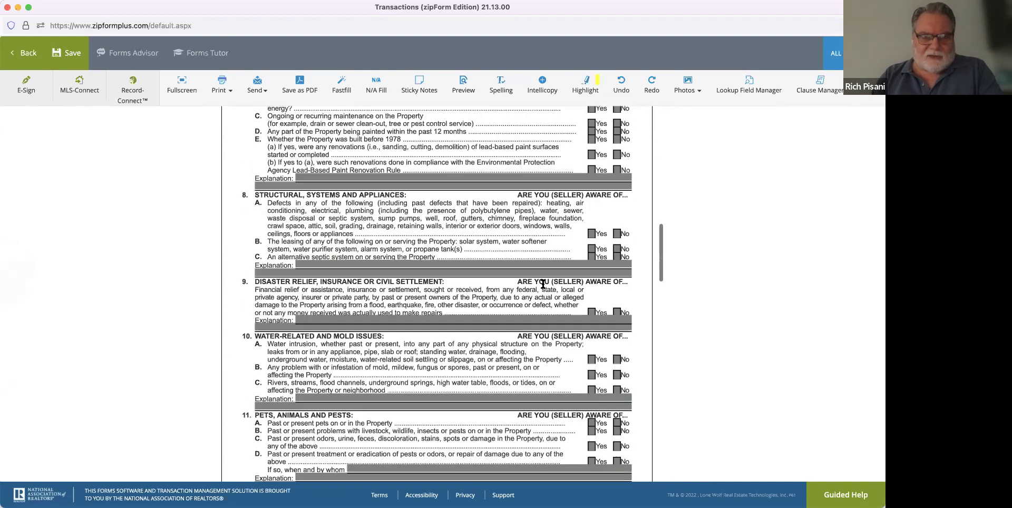
scroll(543, 284, "up", 1)
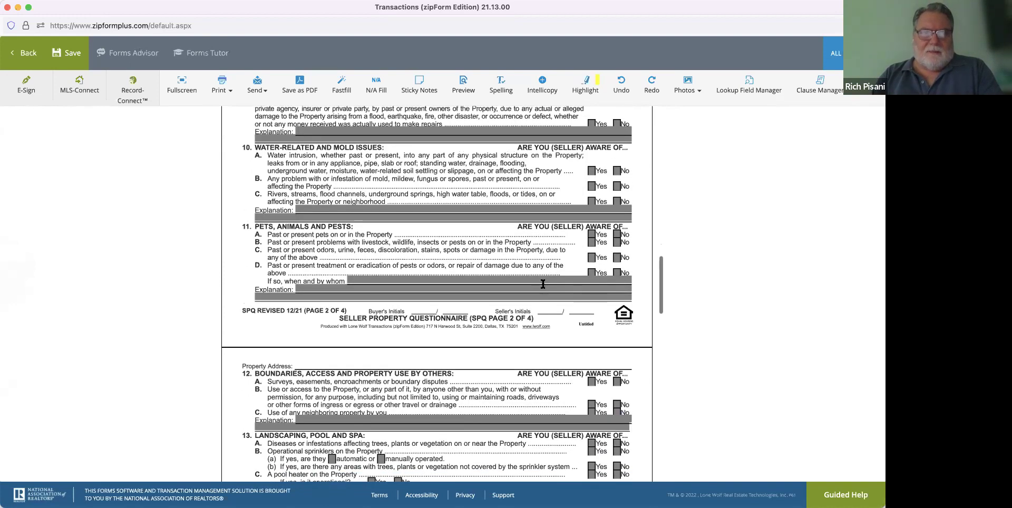
scroll(543, 284, "down", 2)
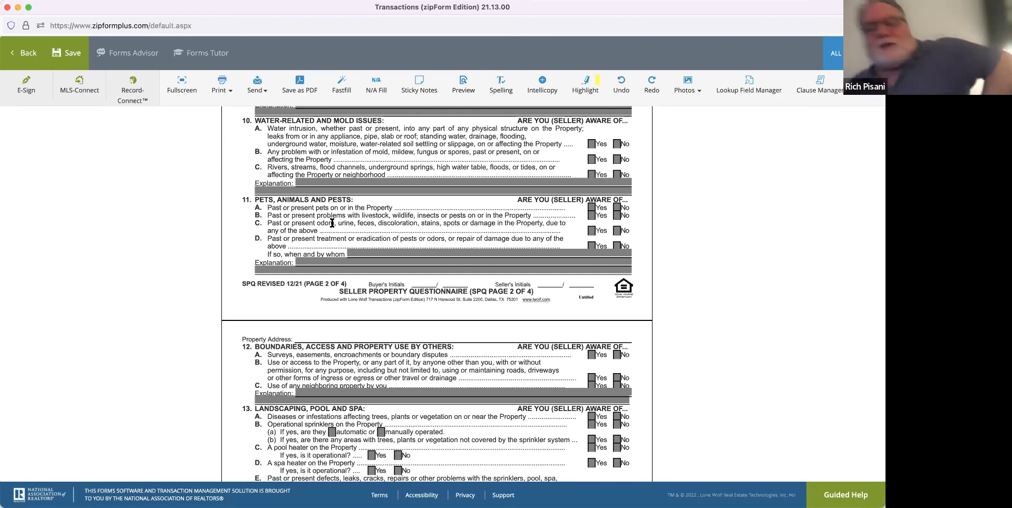
scroll(337, 211, "up", 12)
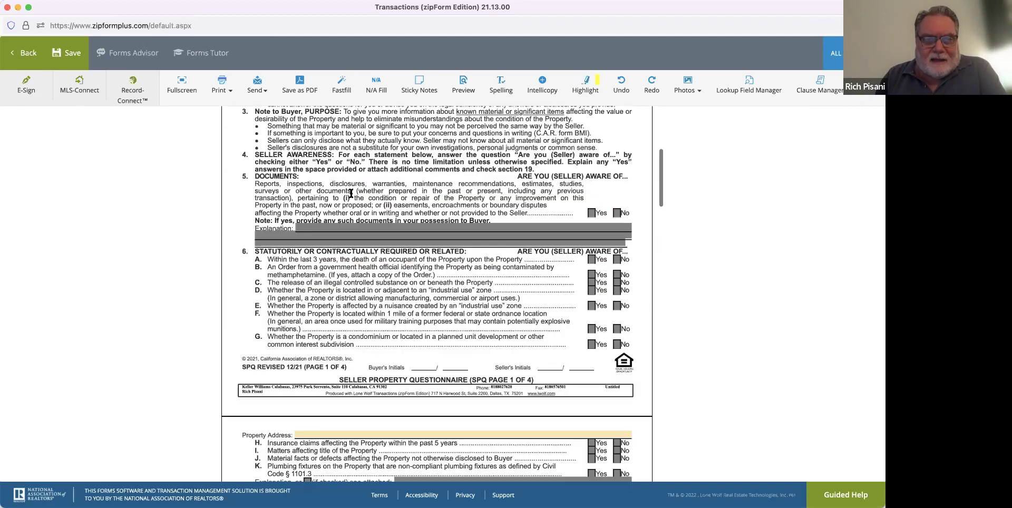
scroll(351, 194, "up", 10)
scroll(364, 231, "up", 2)
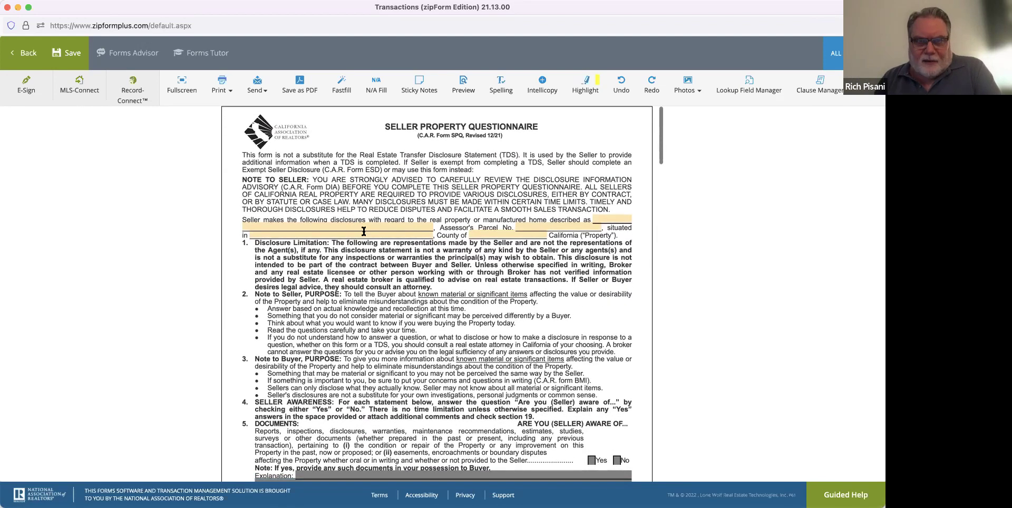
scroll(366, 237, "down", 1)
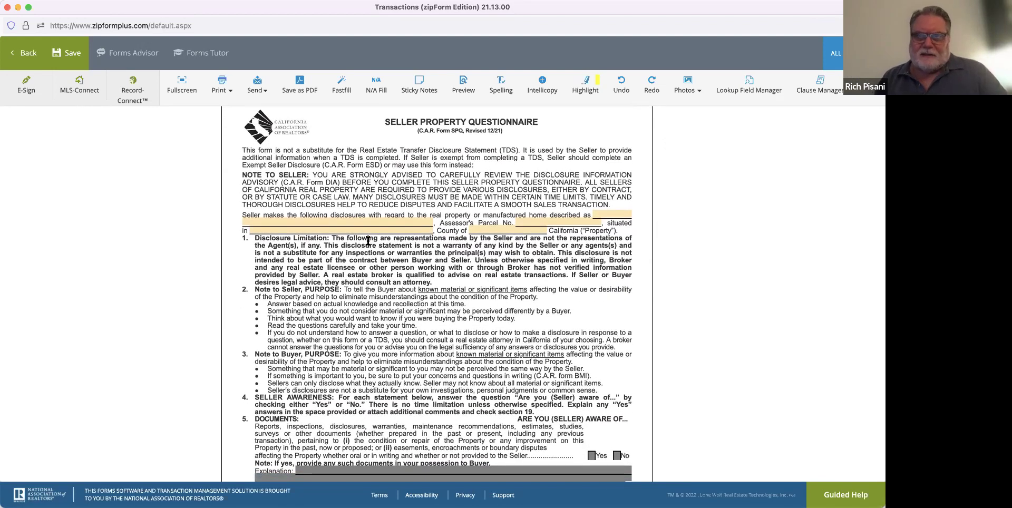